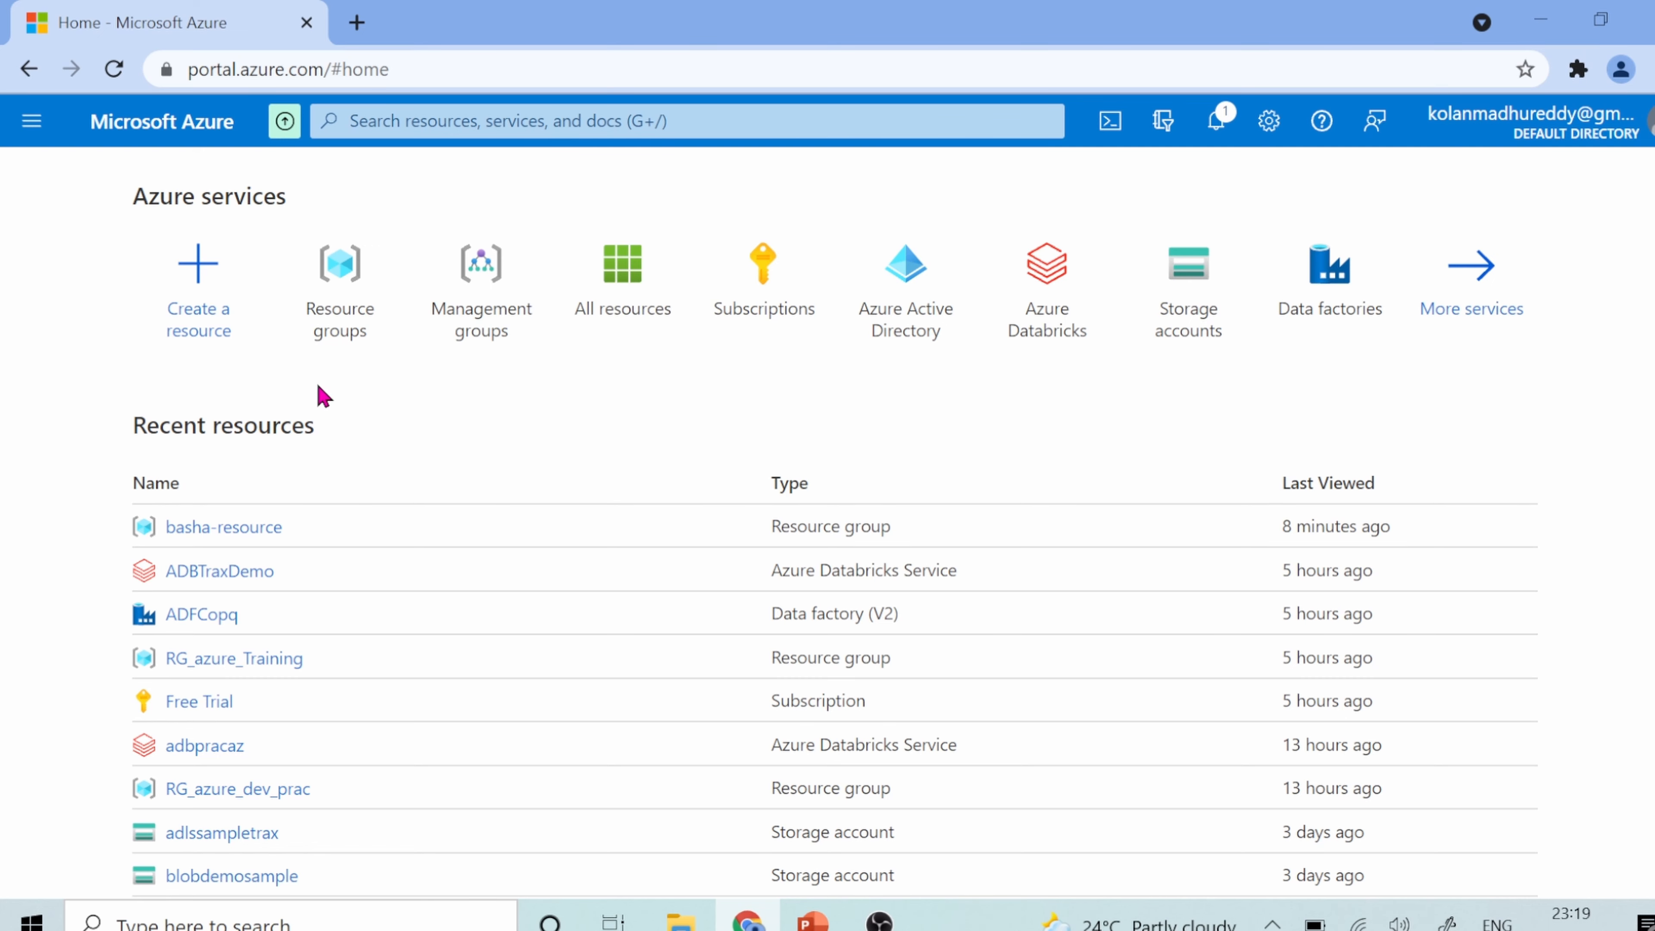
Step: Open the resource groups list and look through the existing groups
{"action": "left_click", "coordinate": [546, 122]}
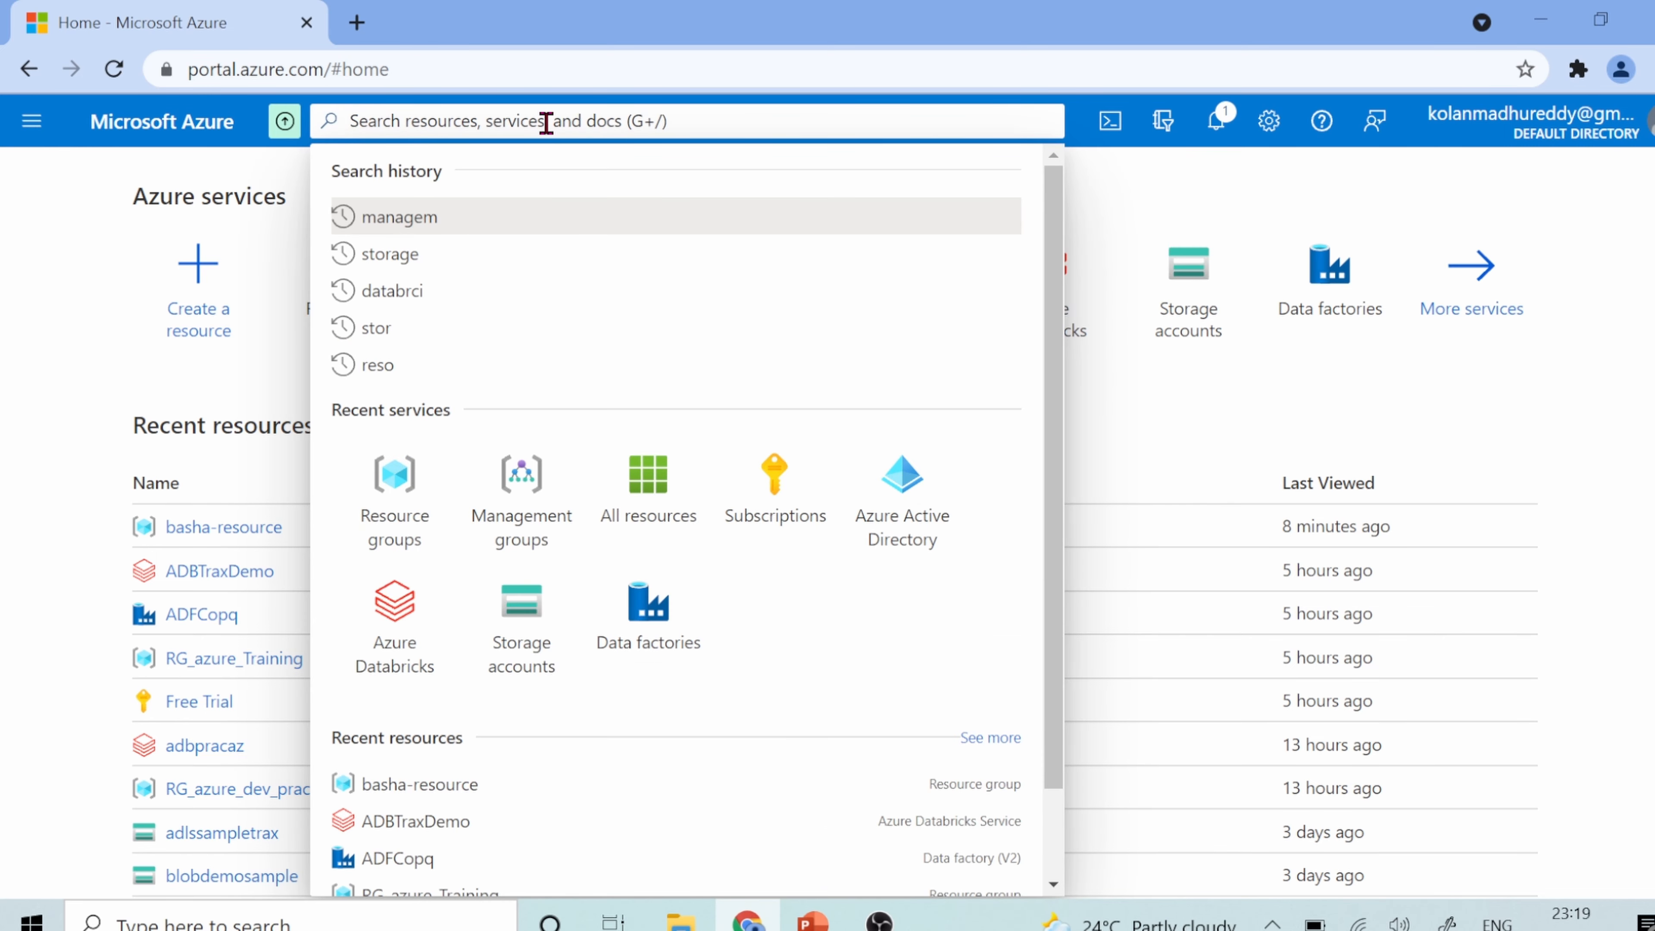
{"action": "left_click", "coordinate": [63, 372]}
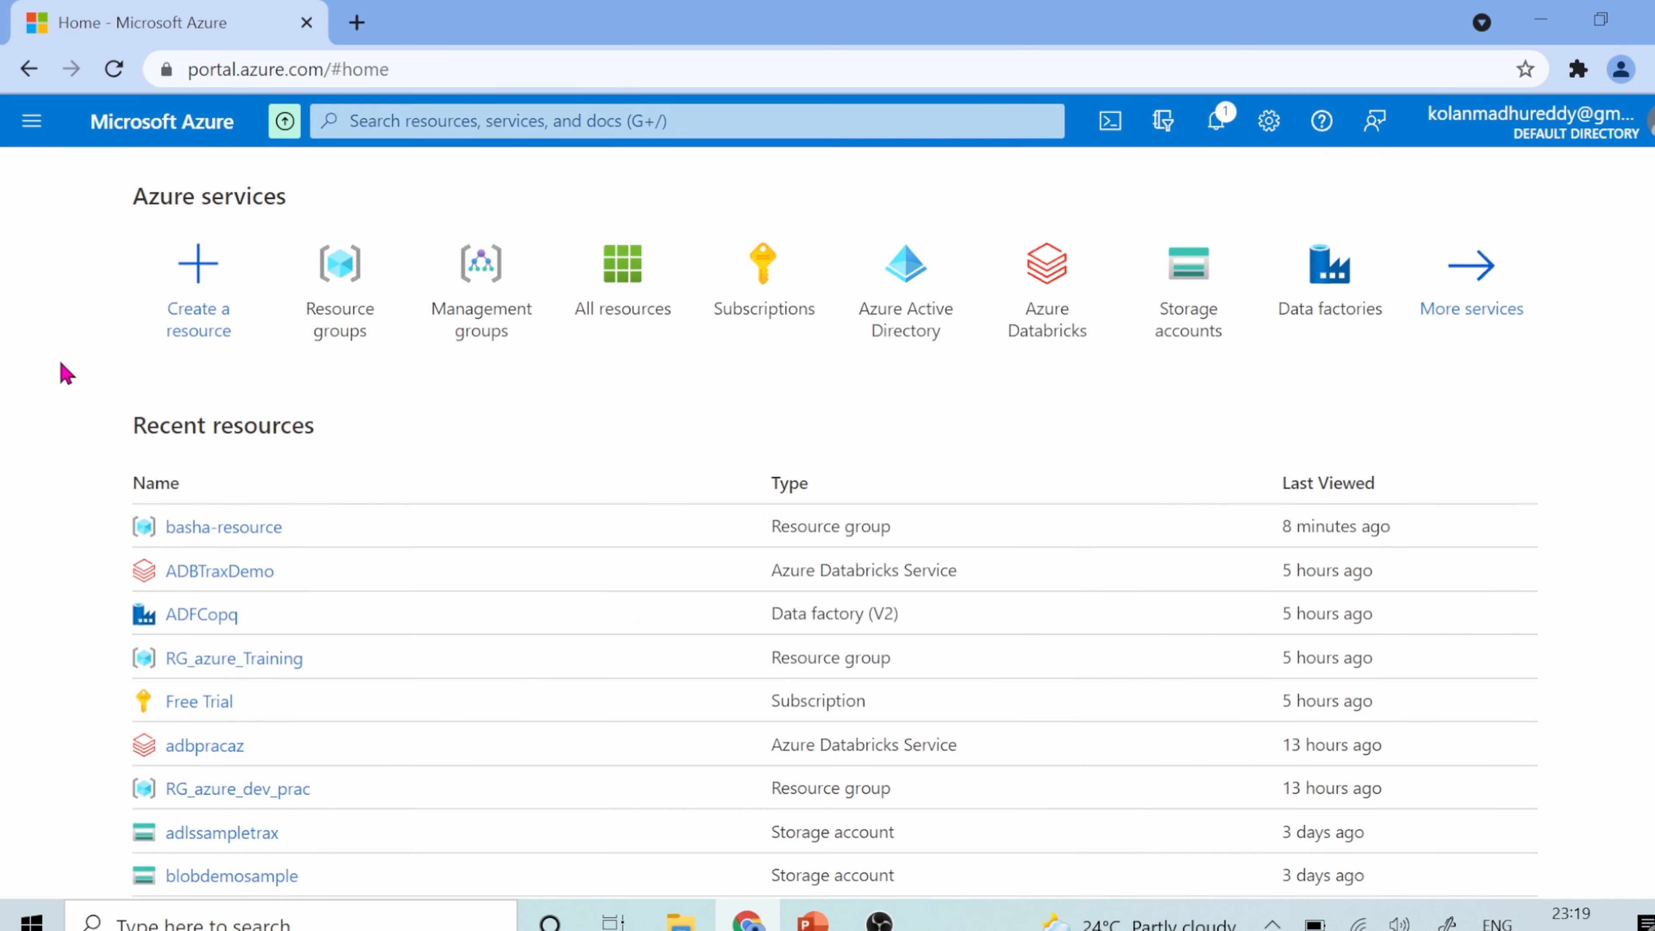
{"action": "left_click", "coordinate": [345, 322]}
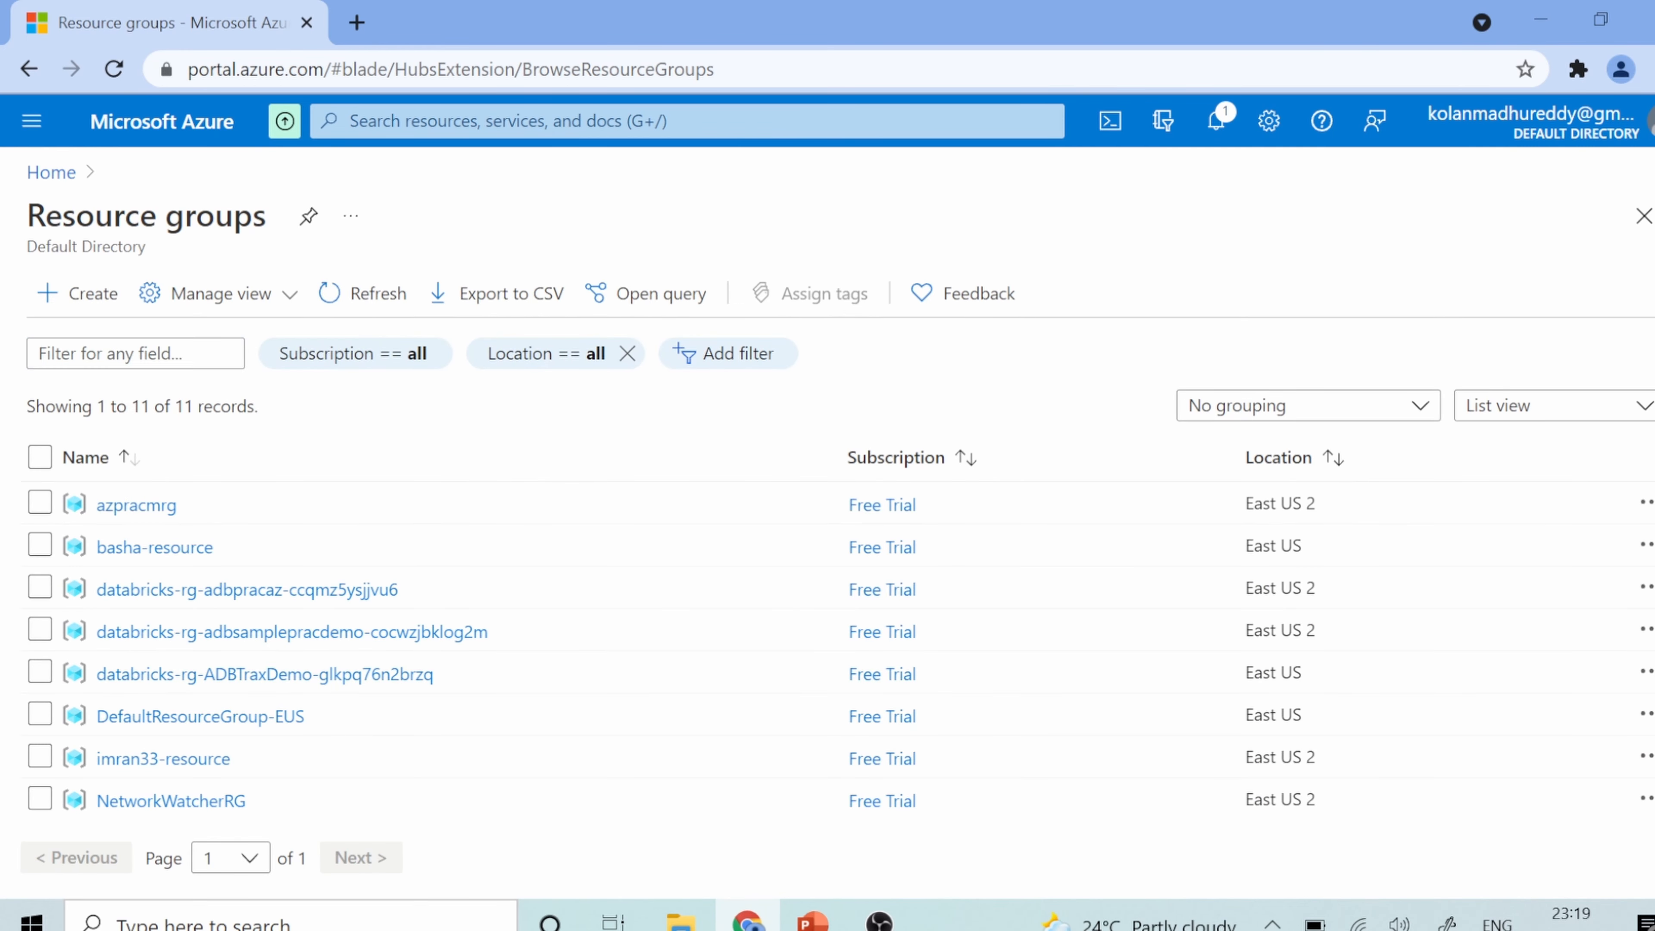
{"action": "left_click_drag", "start_coordinate": [1652, 515], "coordinate": [1652, 751]}
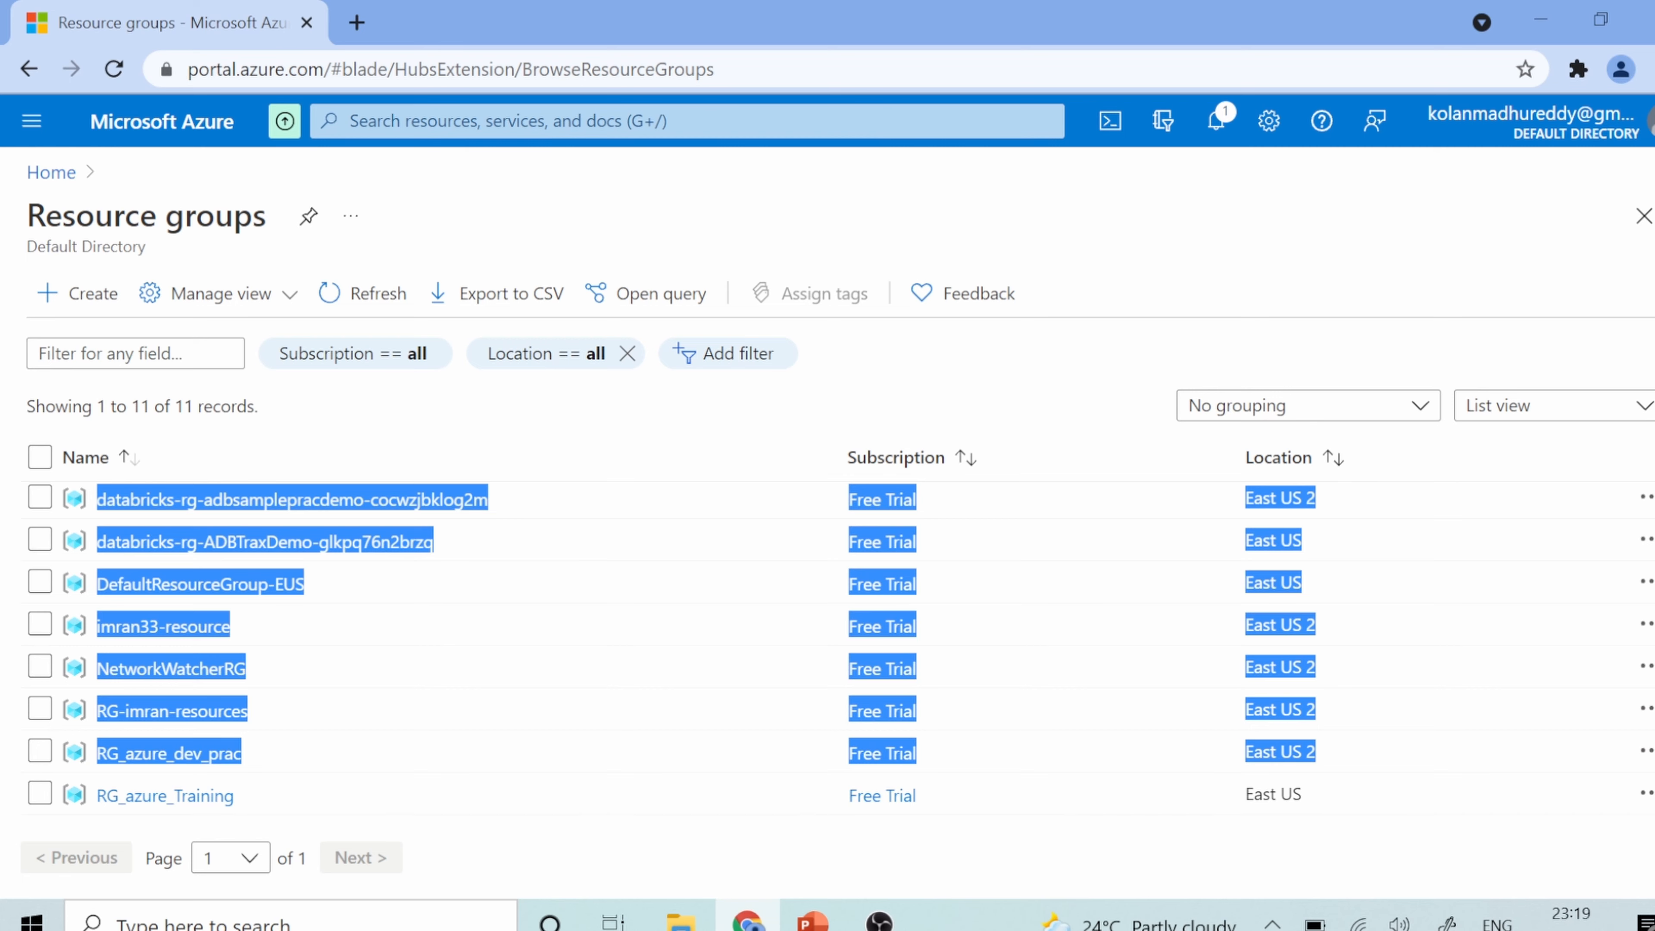
{"action": "left_click", "coordinate": [1398, 854]}
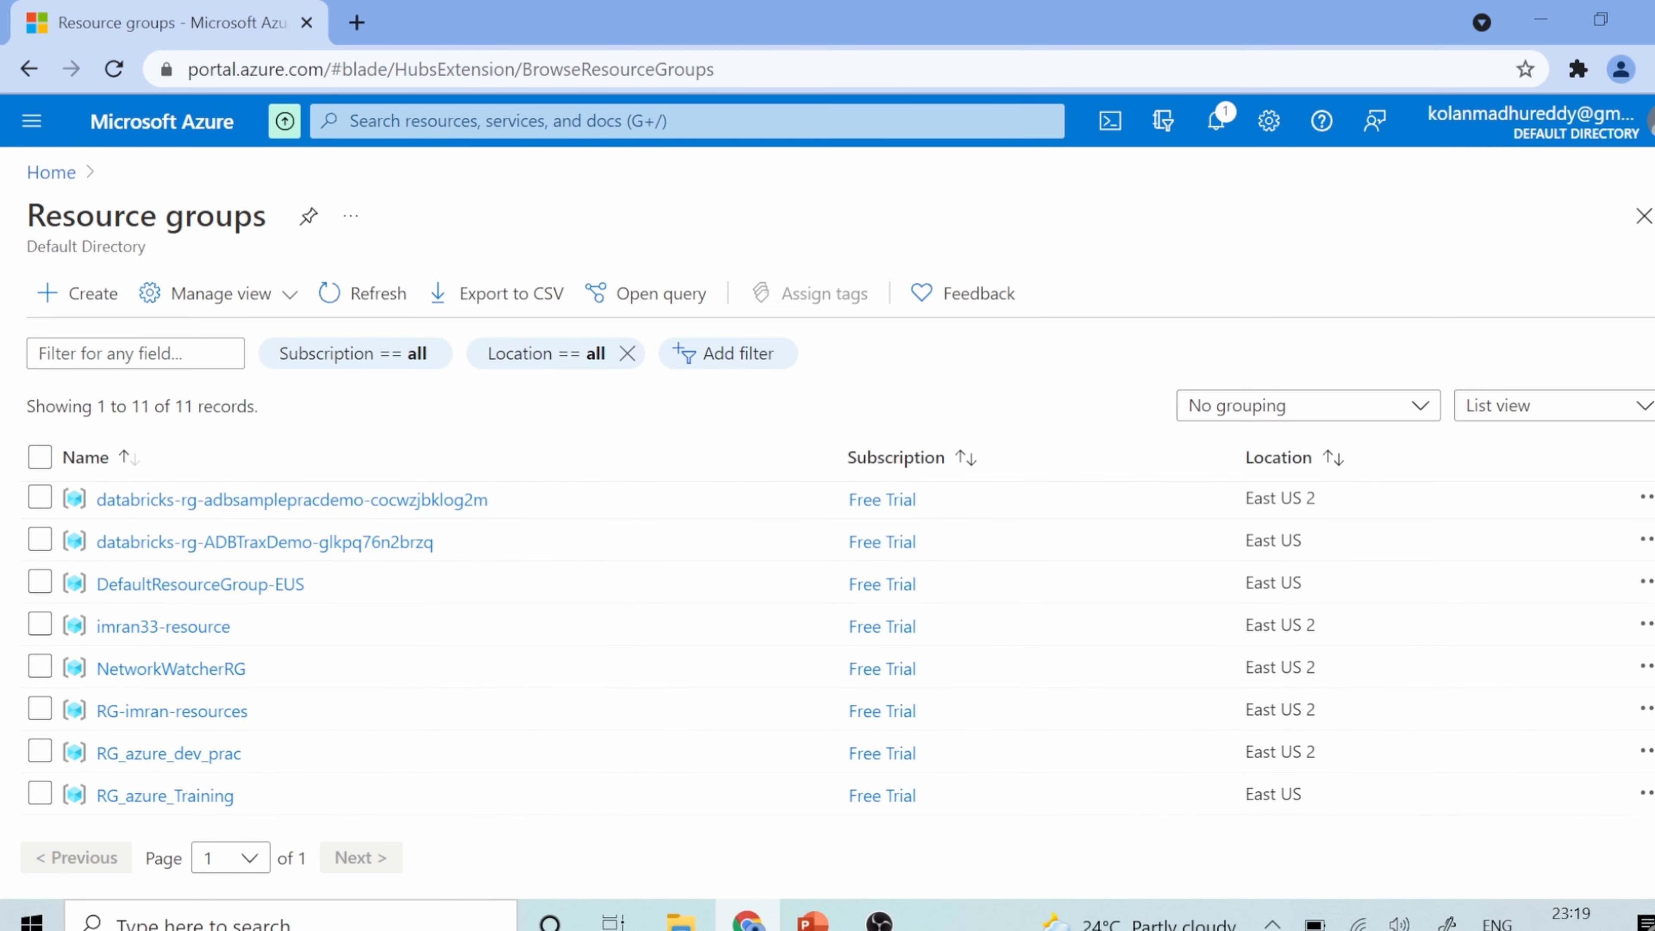
{"action": "scroll", "coordinate": [841, 653], "scroll_direction": "up", "scroll_amount": 3}
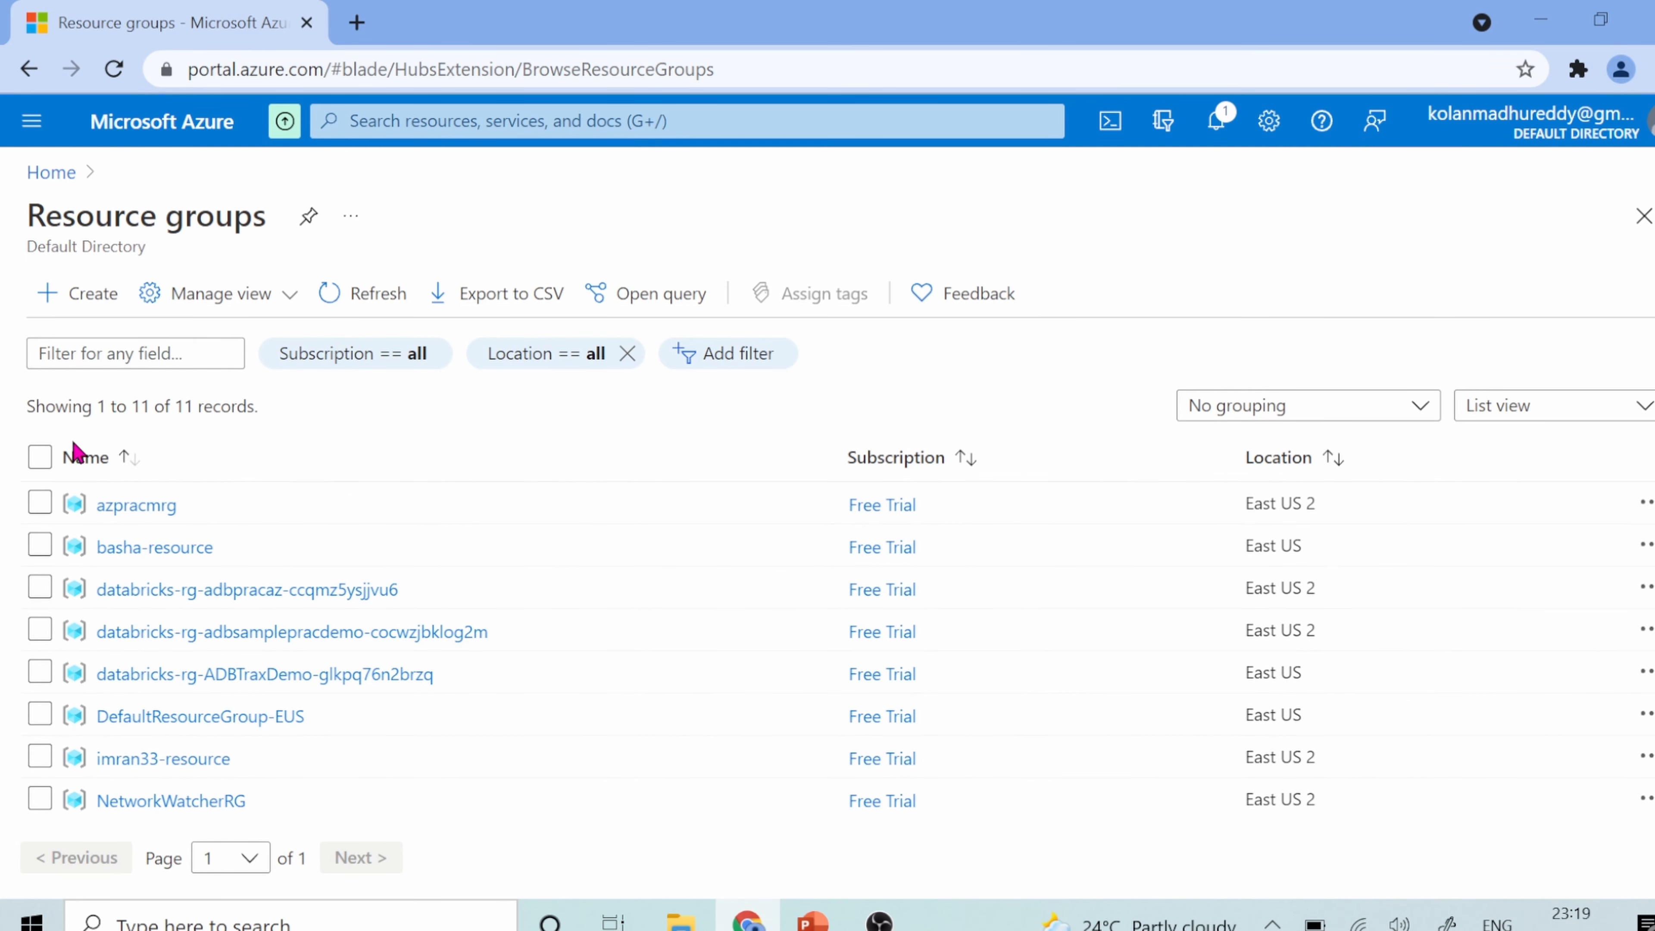
Step: Start creating a new resource group and check the available subscriptions, keeping Free Trial
{"action": "left_click", "coordinate": [78, 295]}
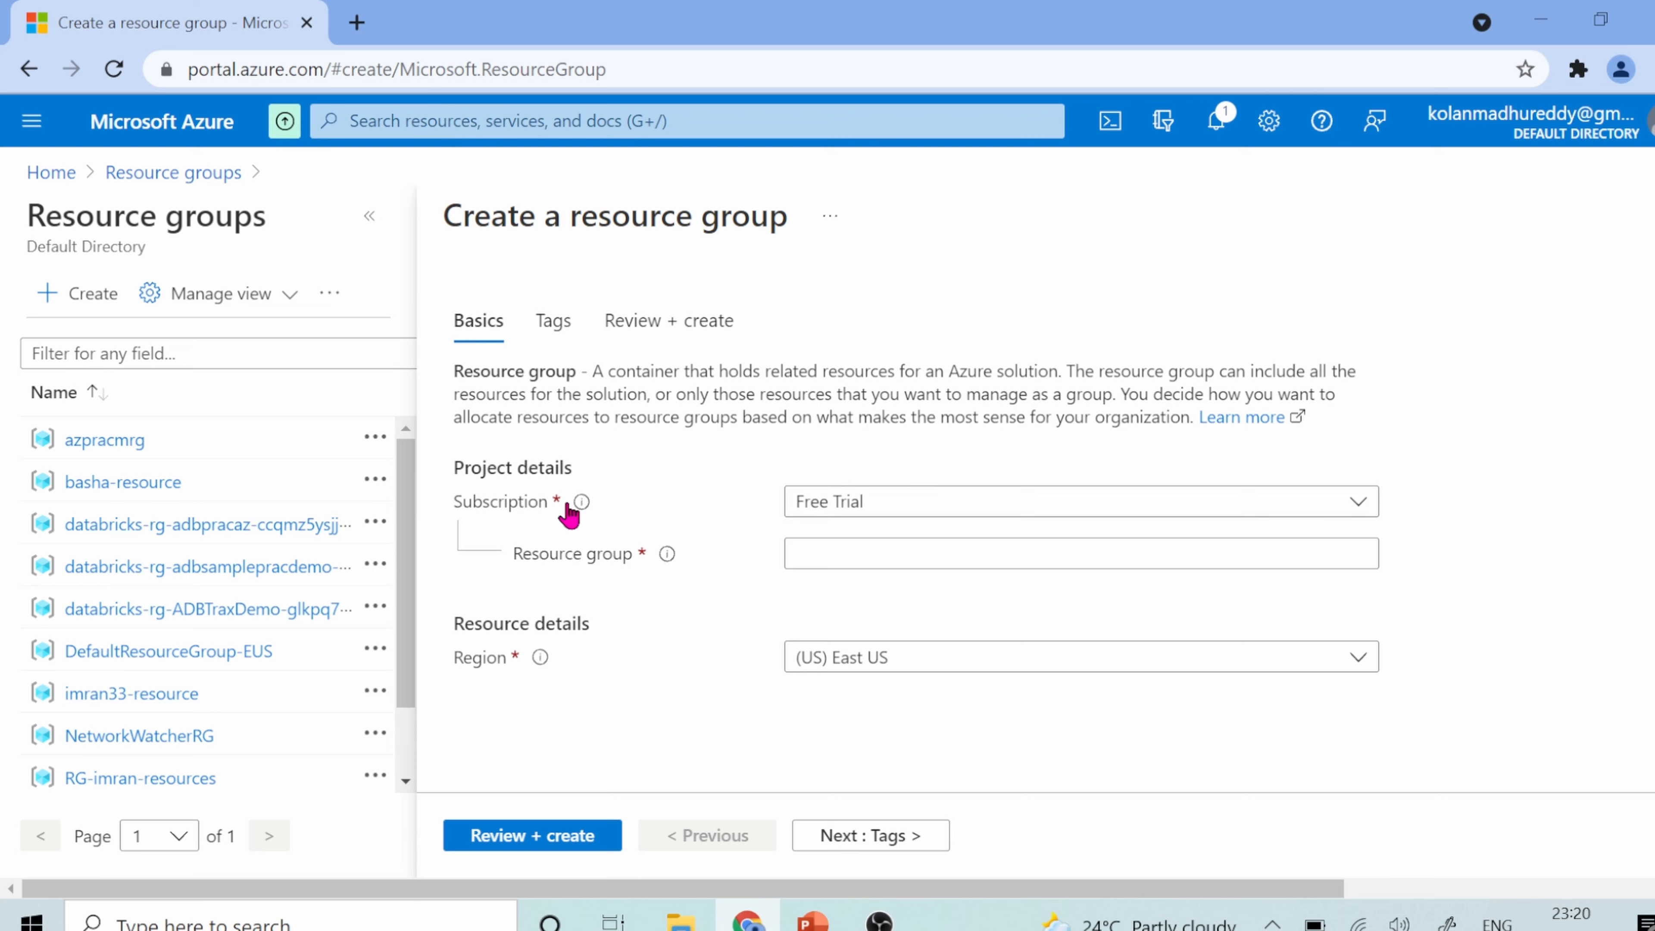
{"action": "mouse_move", "coordinate": [576, 505]}
{"action": "left_click", "coordinate": [926, 510]}
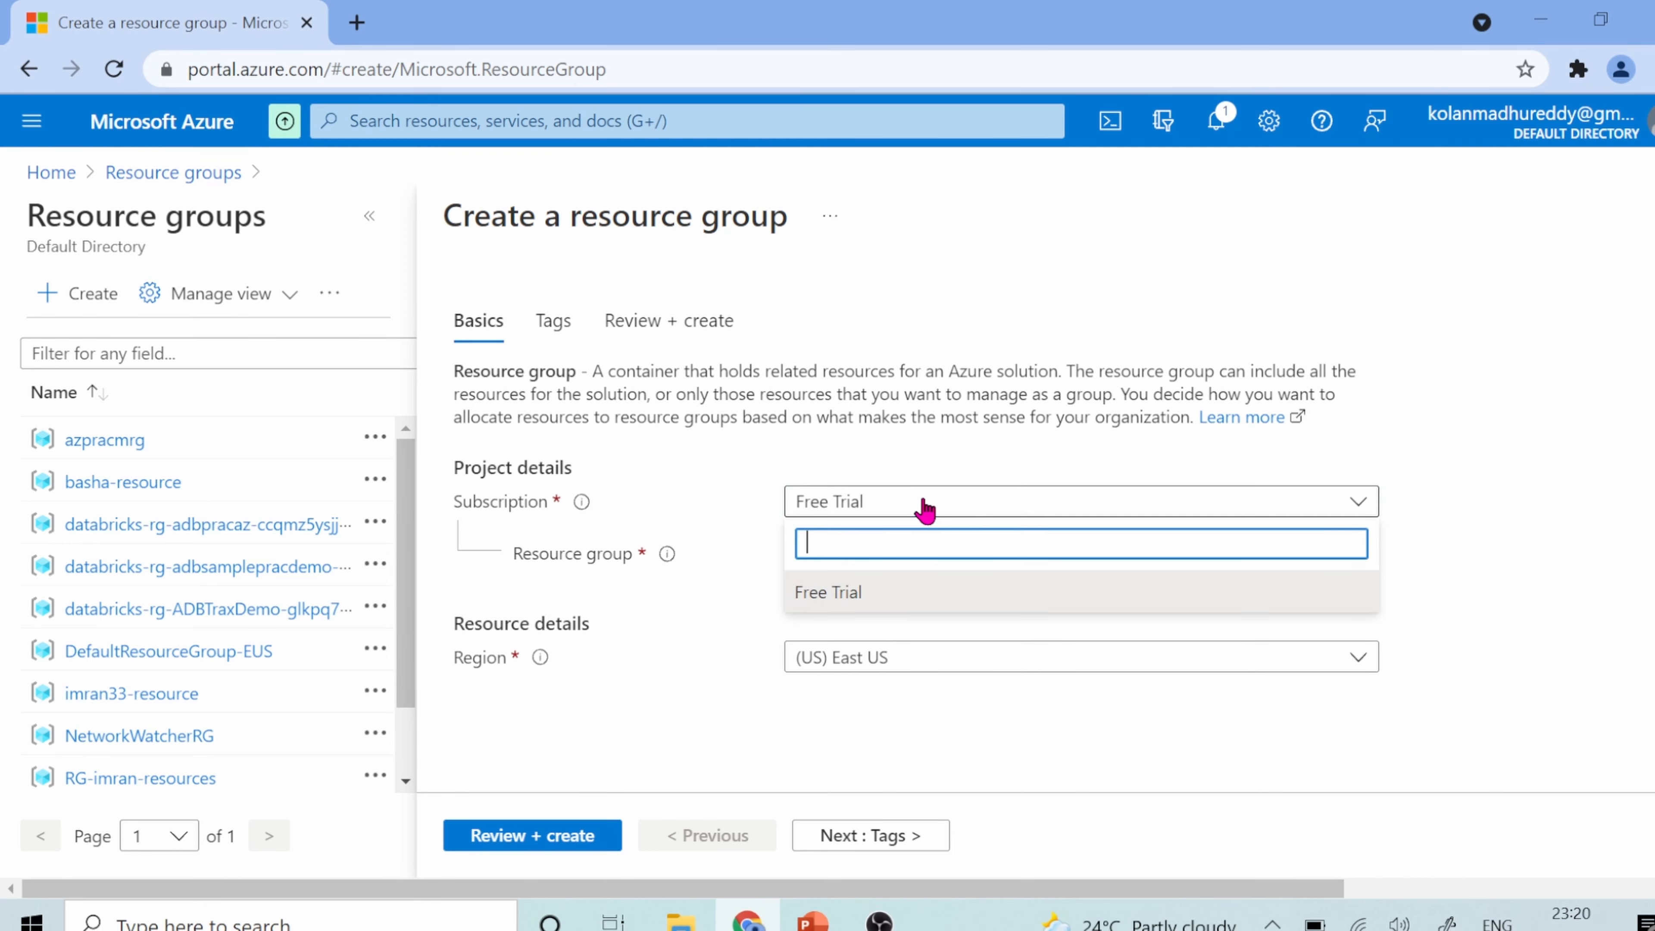
{"action": "left_click", "coordinate": [1531, 506]}
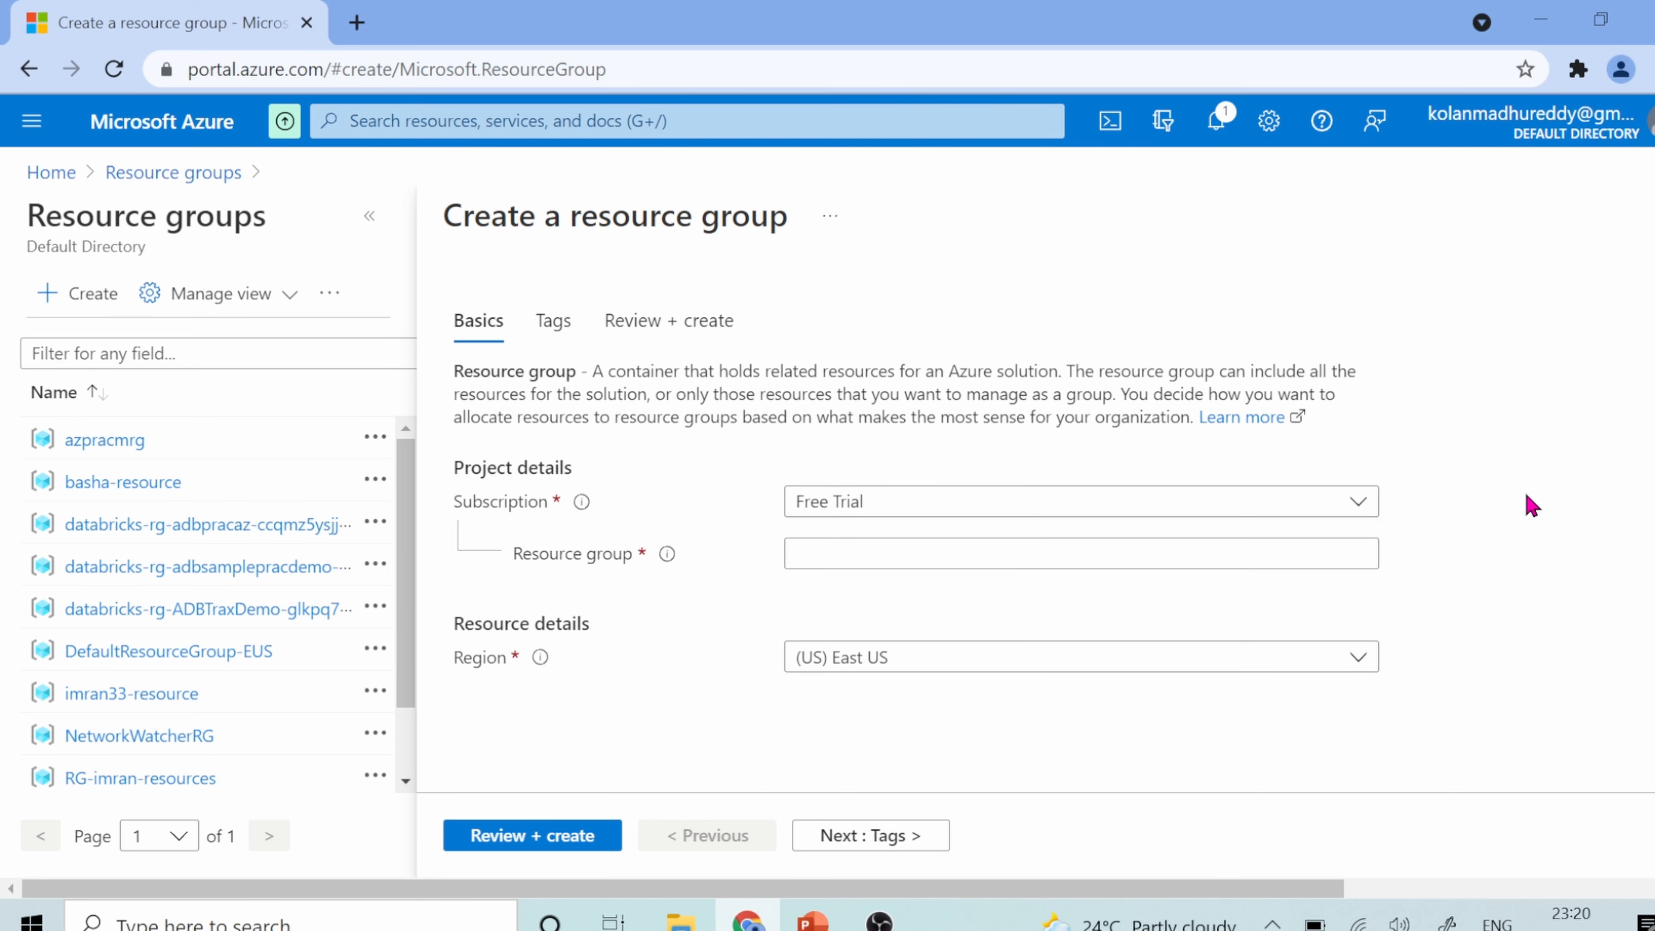
{"action": "left_click", "coordinate": [859, 506]}
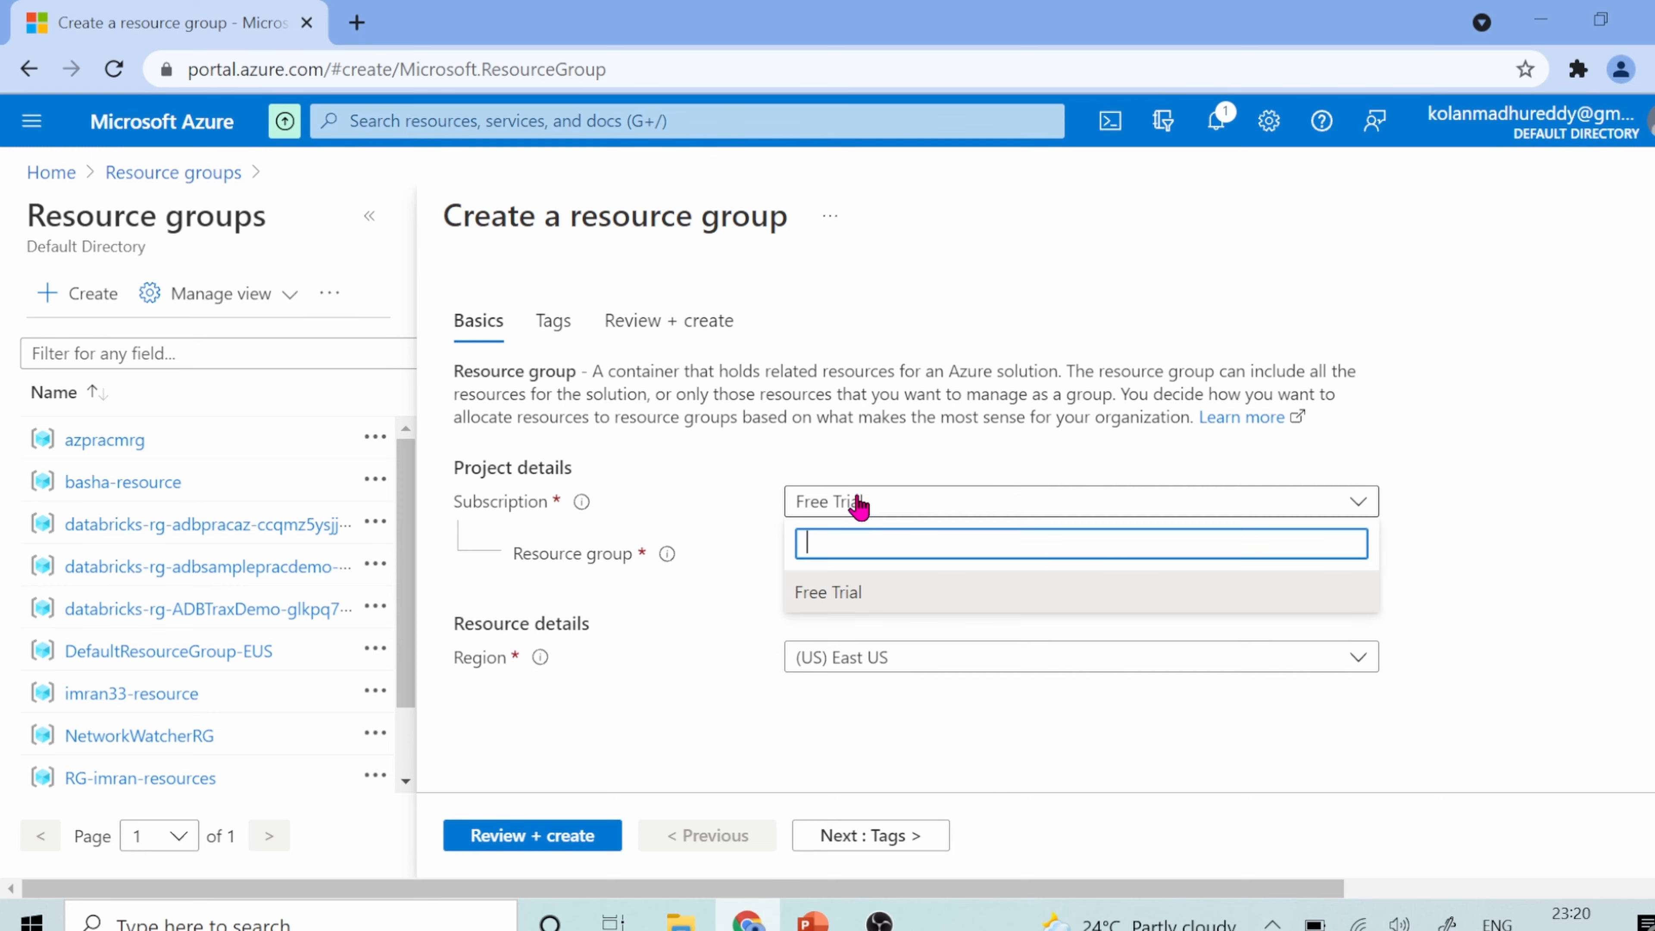
{"action": "left_click", "coordinate": [1470, 541]}
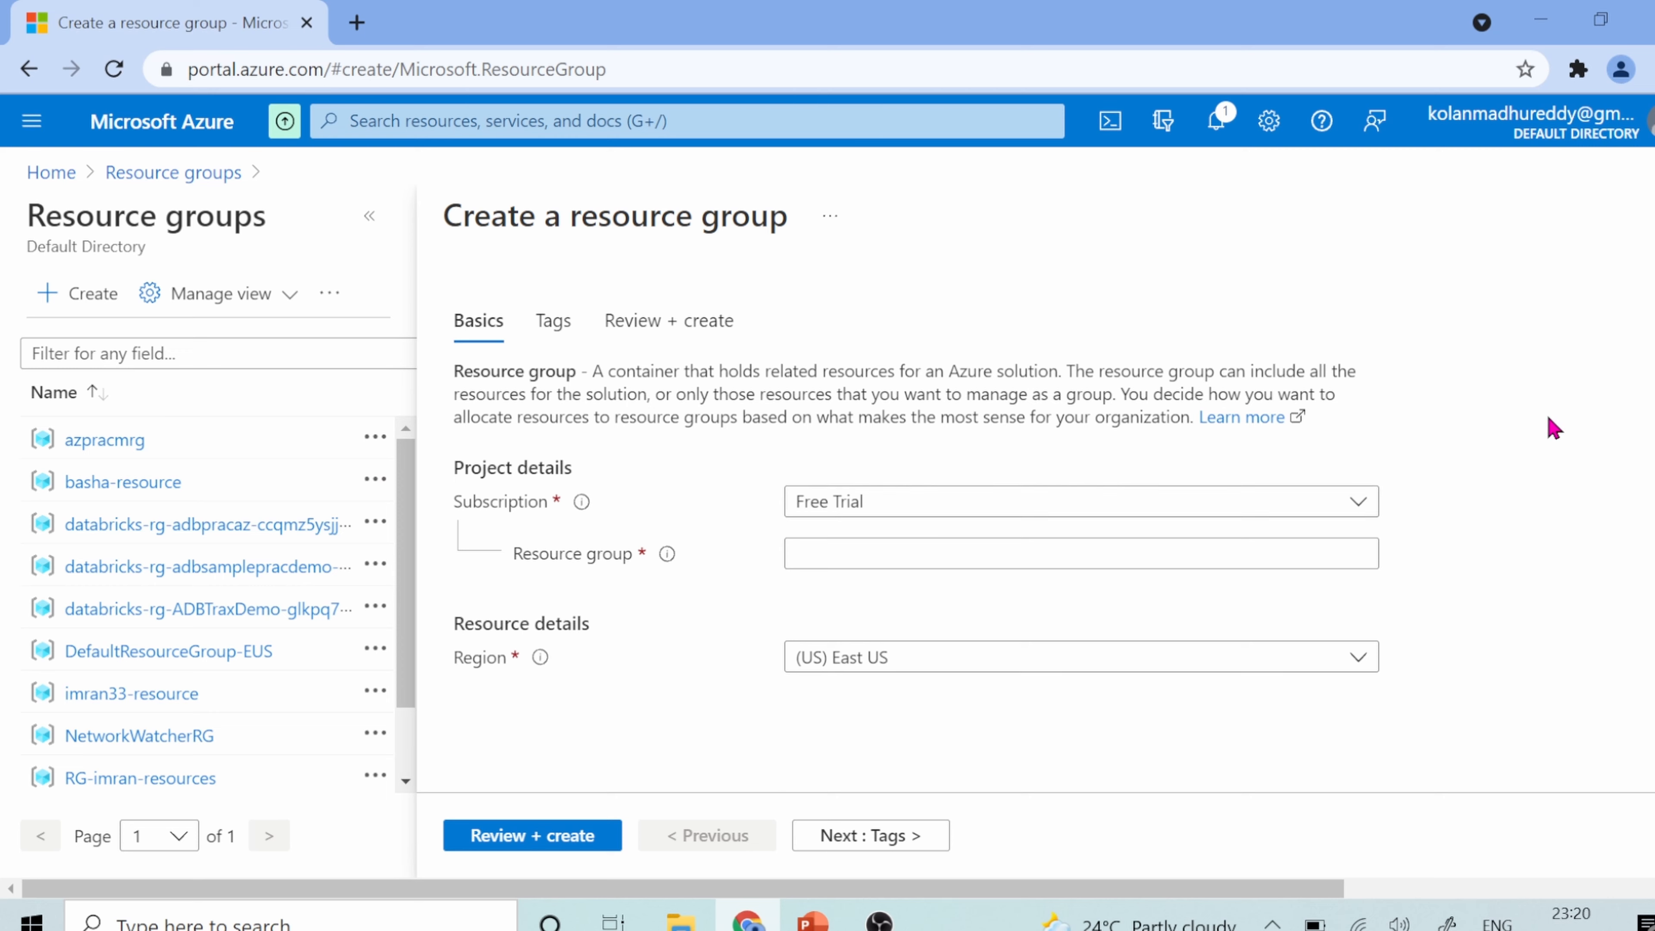
Step: Name the resource group RG_NSRAzureCloud and review the region choices, keeping (US) East US
{"action": "left_click", "coordinate": [1039, 558]}
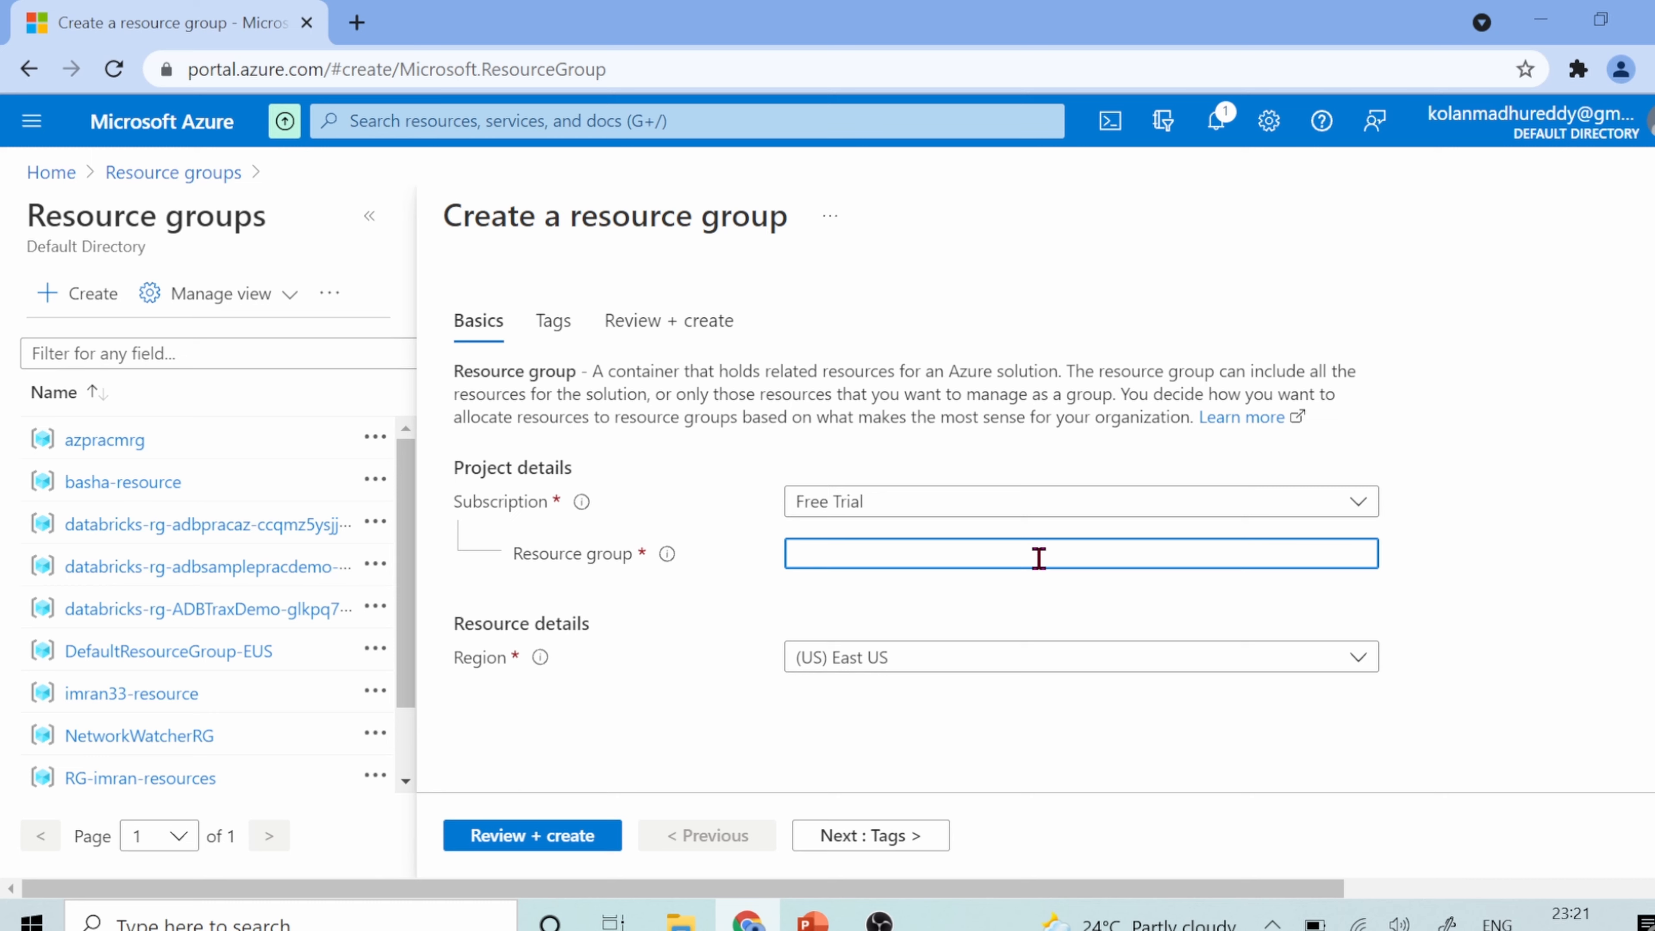
{"action": "type", "text": "RG"}
{"action": "type", "text": "_NSRAzureCloud"}
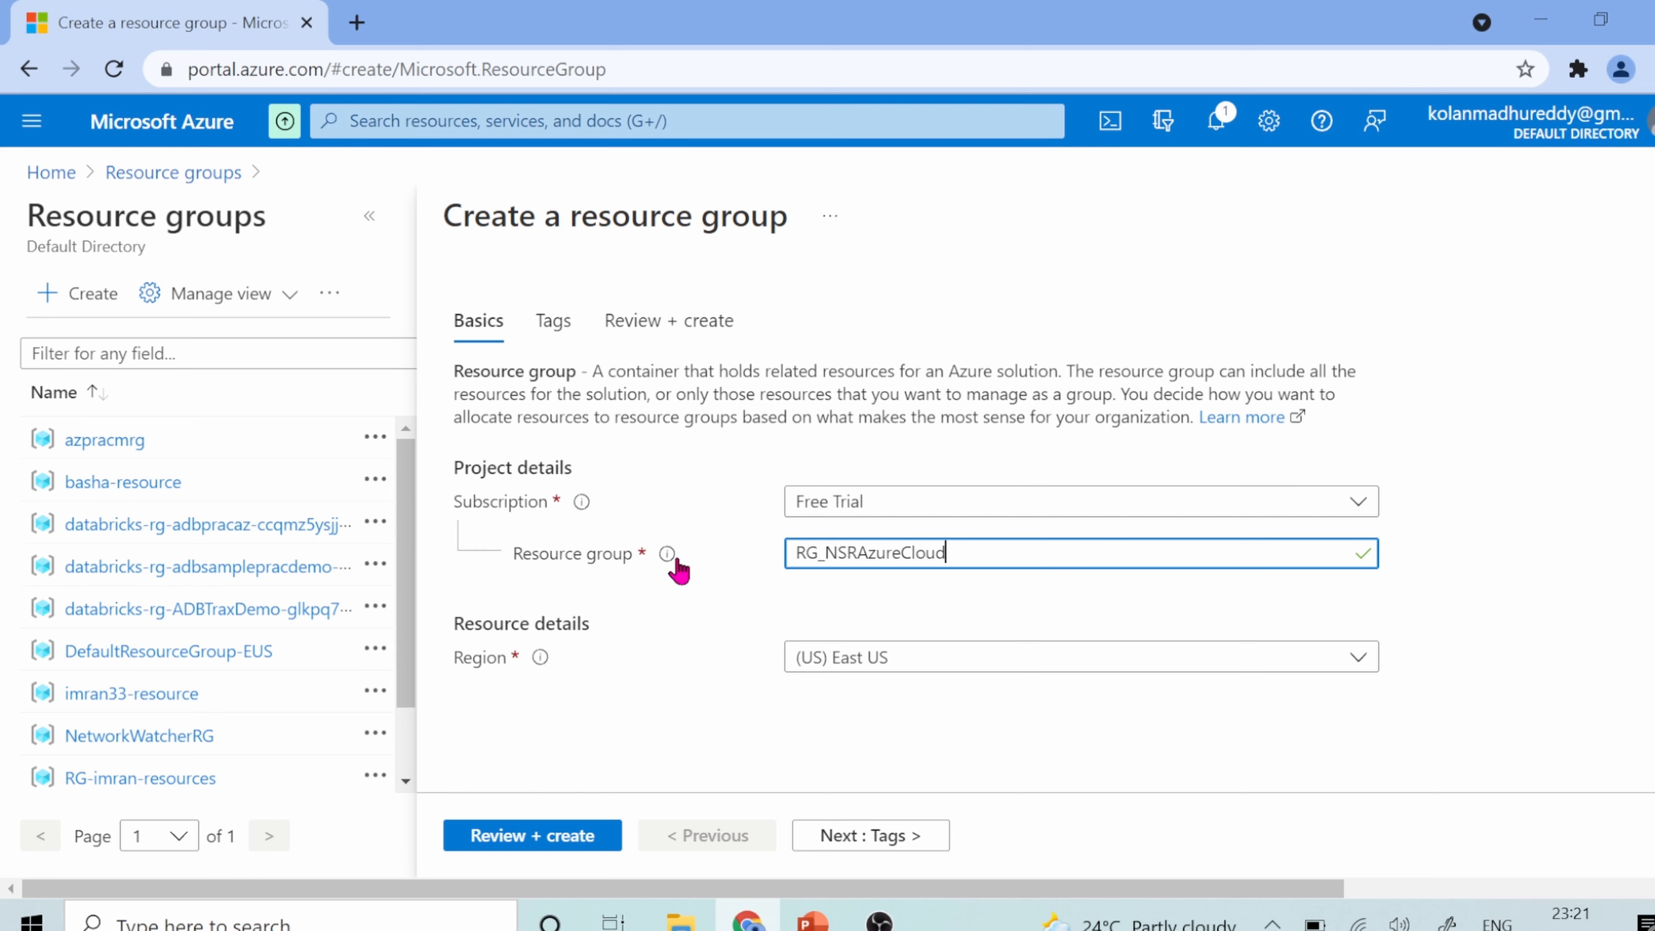
{"action": "mouse_move", "coordinate": [666, 560]}
{"action": "left_click", "coordinate": [1201, 659]}
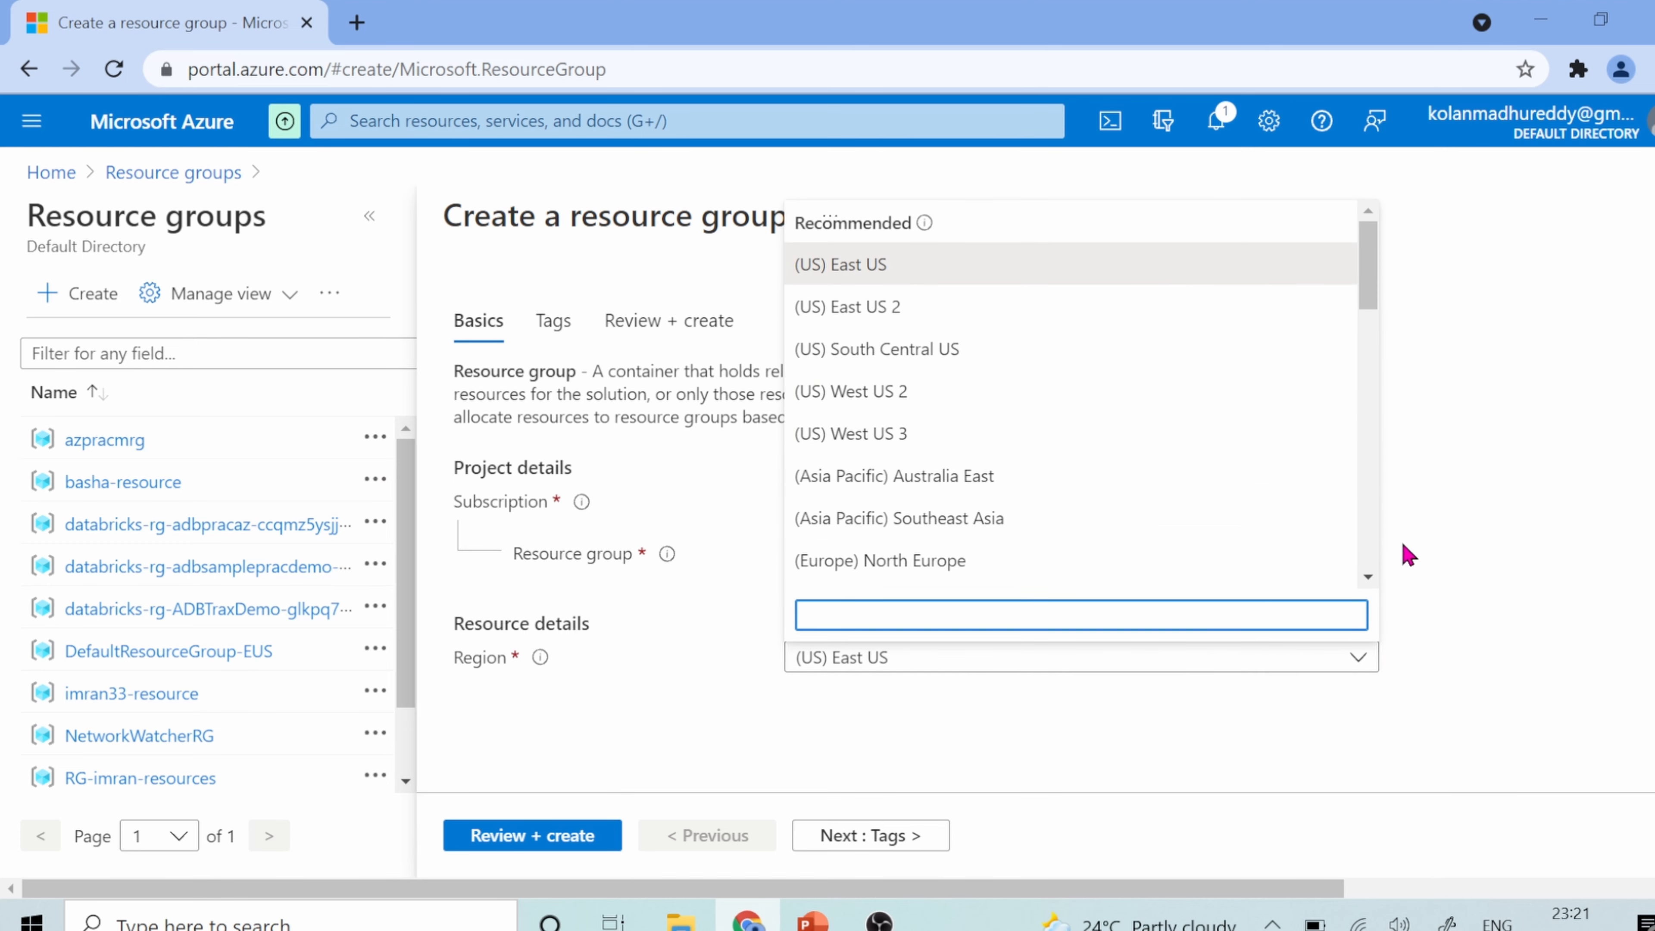
{"action": "left_click", "coordinate": [1413, 672]}
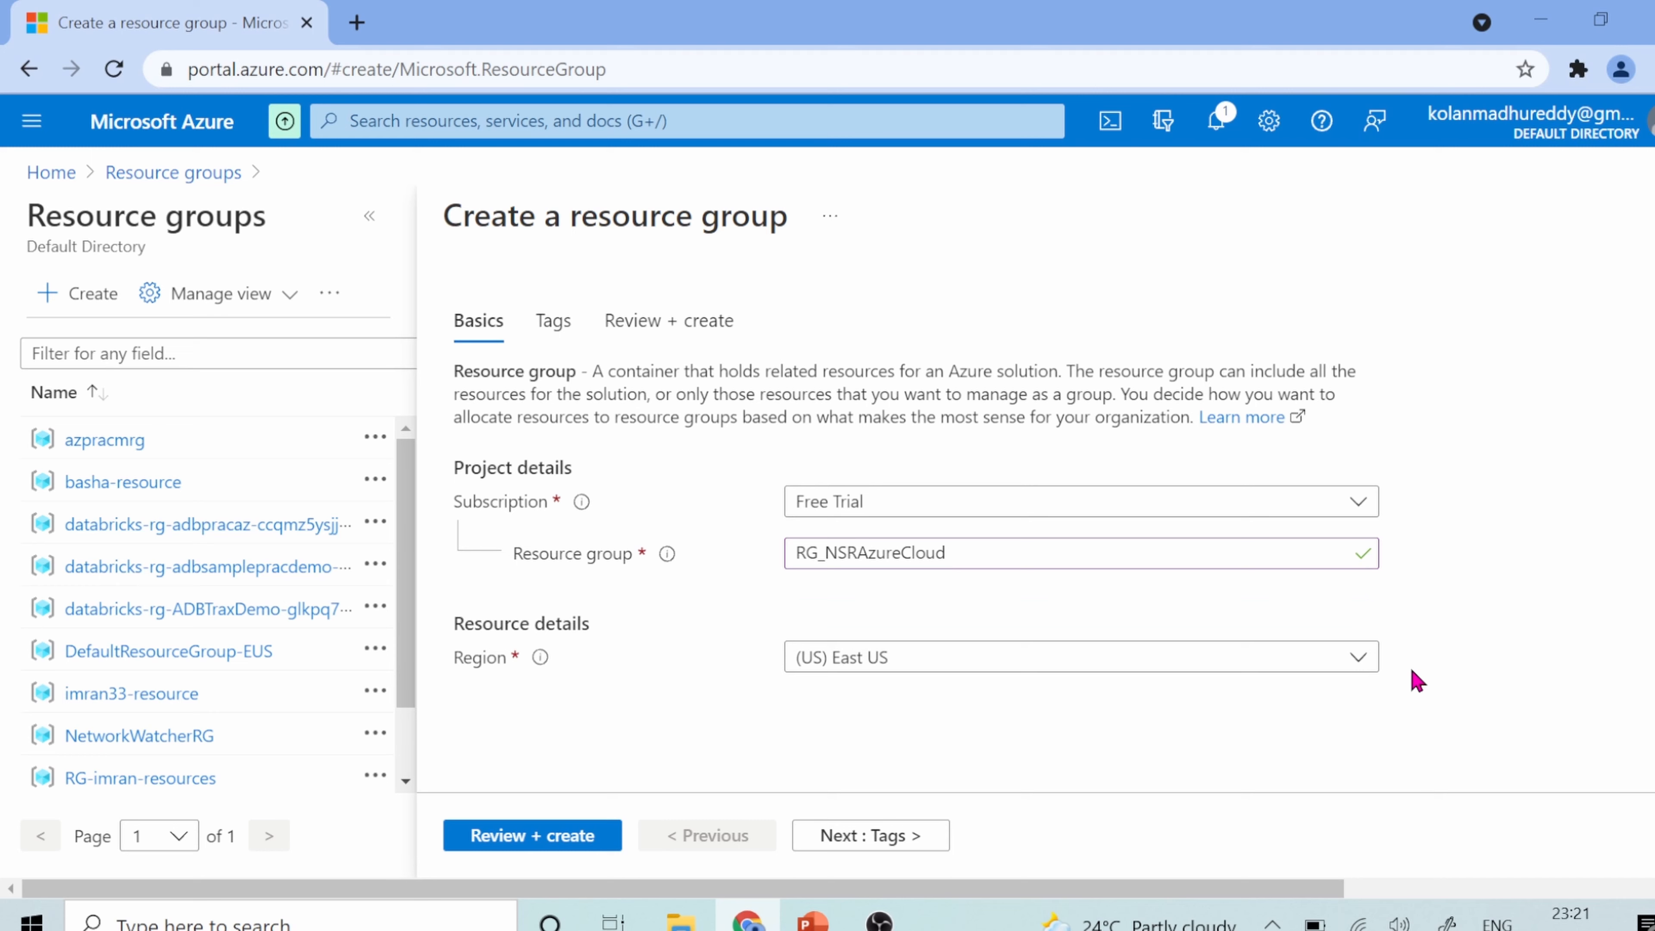
Step: Add a tag to the resource group with the name Environment and the value DevelopmentSystem
{"action": "left_click", "coordinate": [836, 840]}
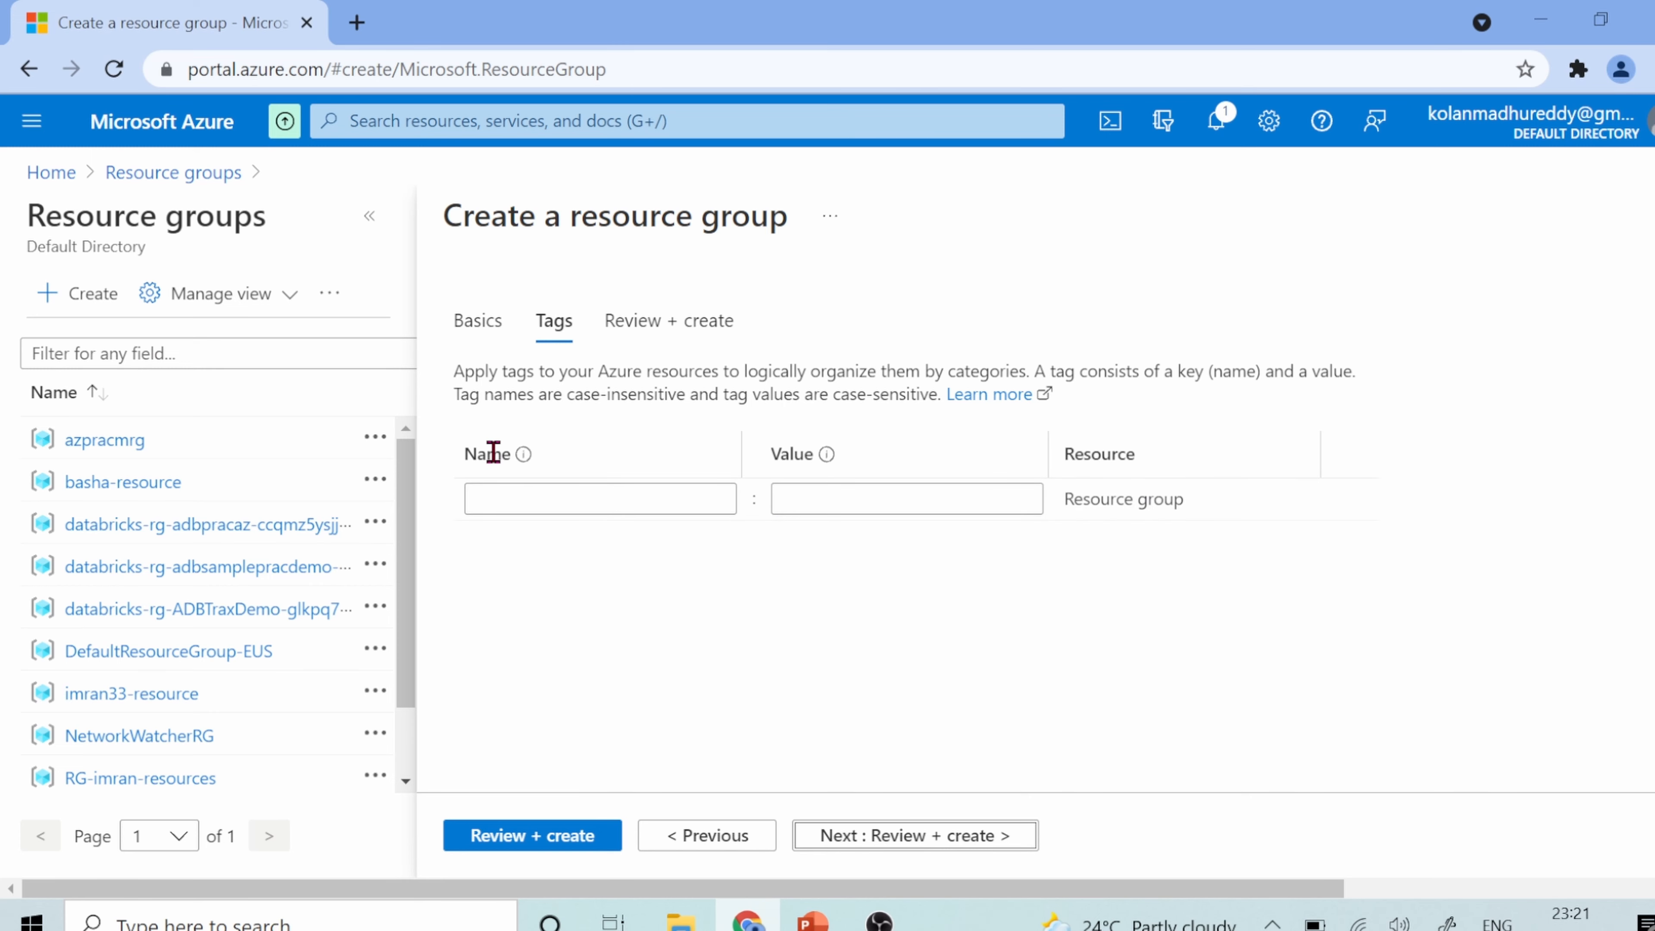
{"action": "left_click", "coordinate": [633, 496]}
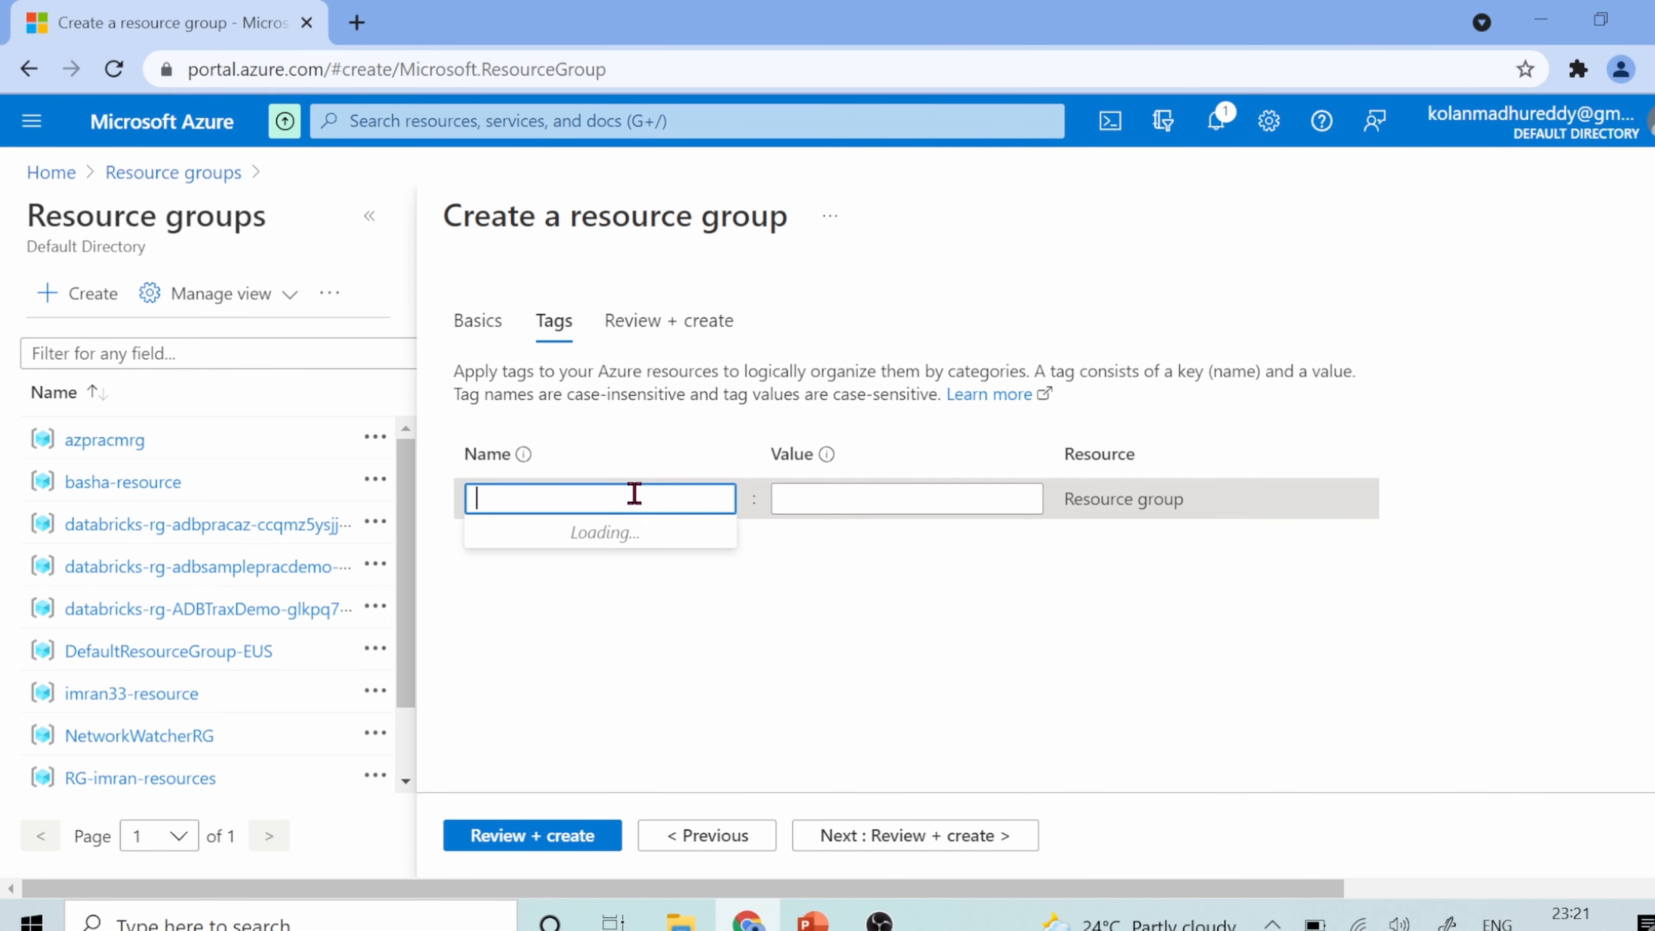
{"action": "type", "text": "Env"}
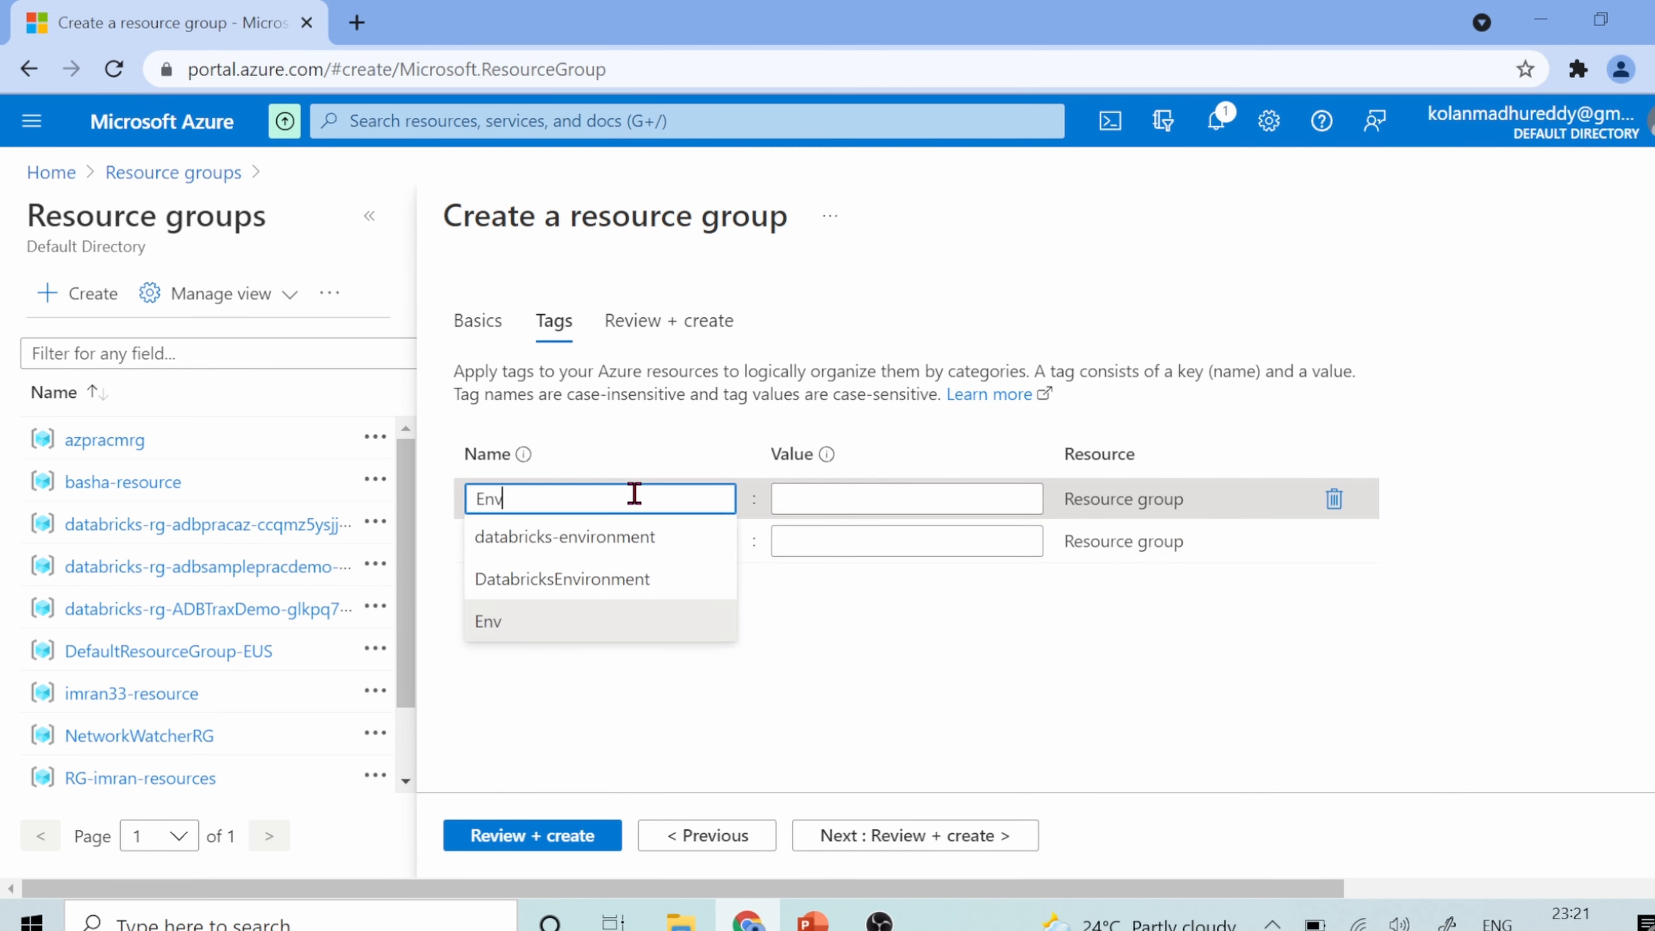
{"action": "type", "text": "ironem"}
{"action": "key", "text": "BackSpace"}
{"action": "key", "text": "BackSpace"}
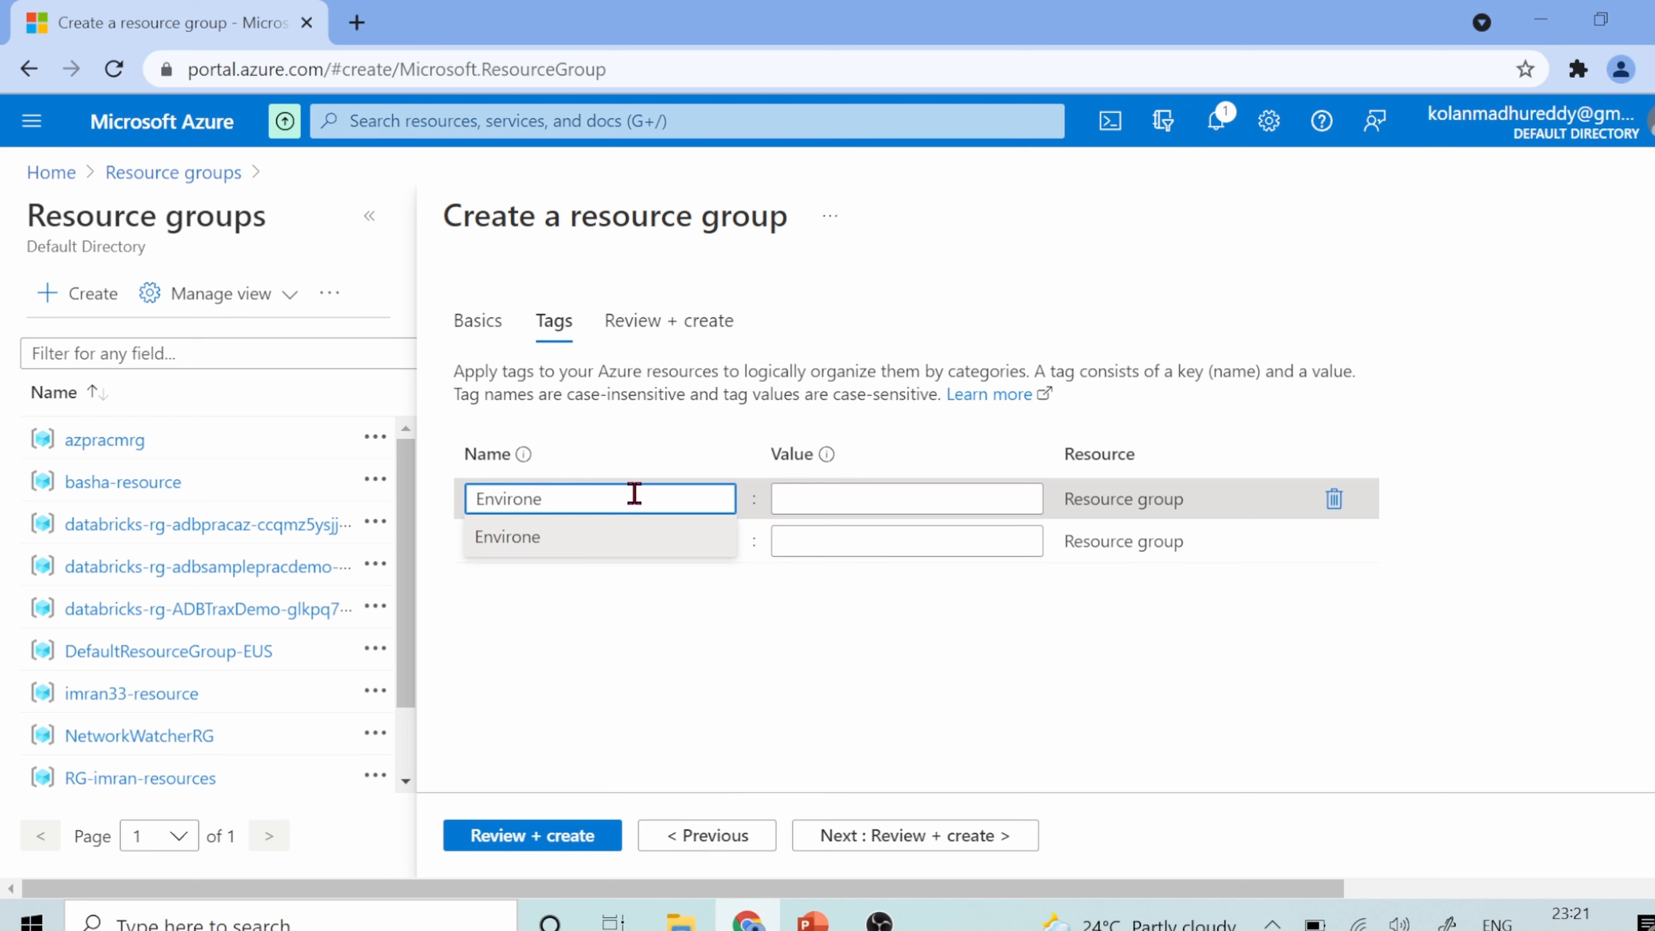
{"action": "type", "text": "ment"}
{"action": "key", "text": "Tab"}
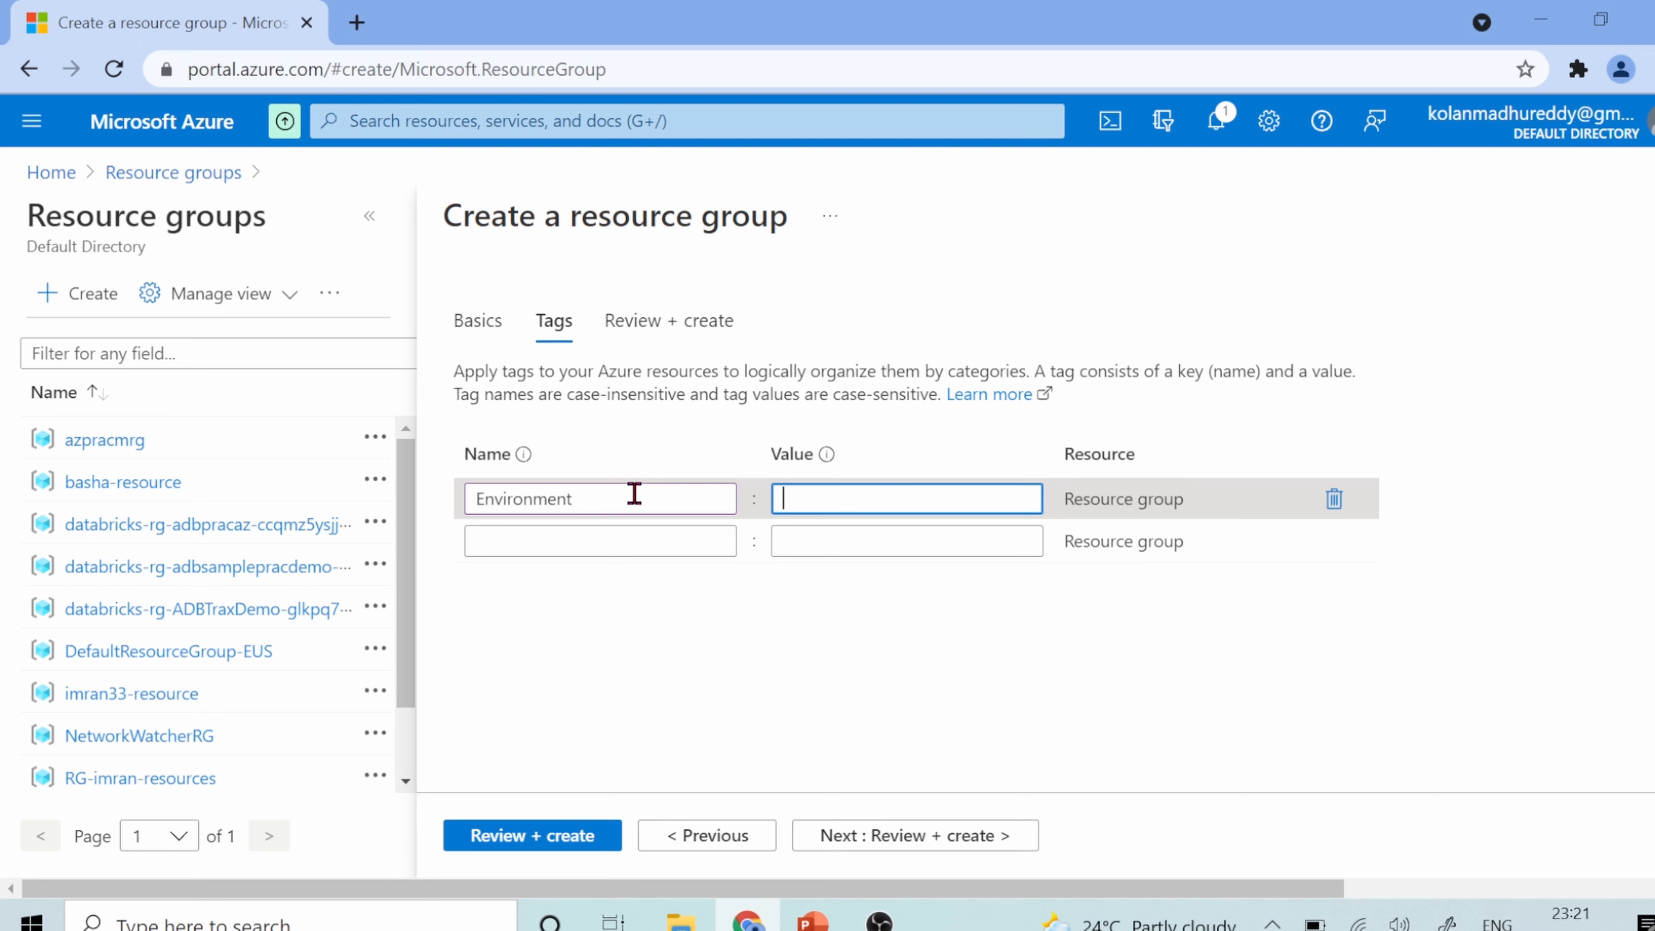
{"action": "type", "text": "Develop"}
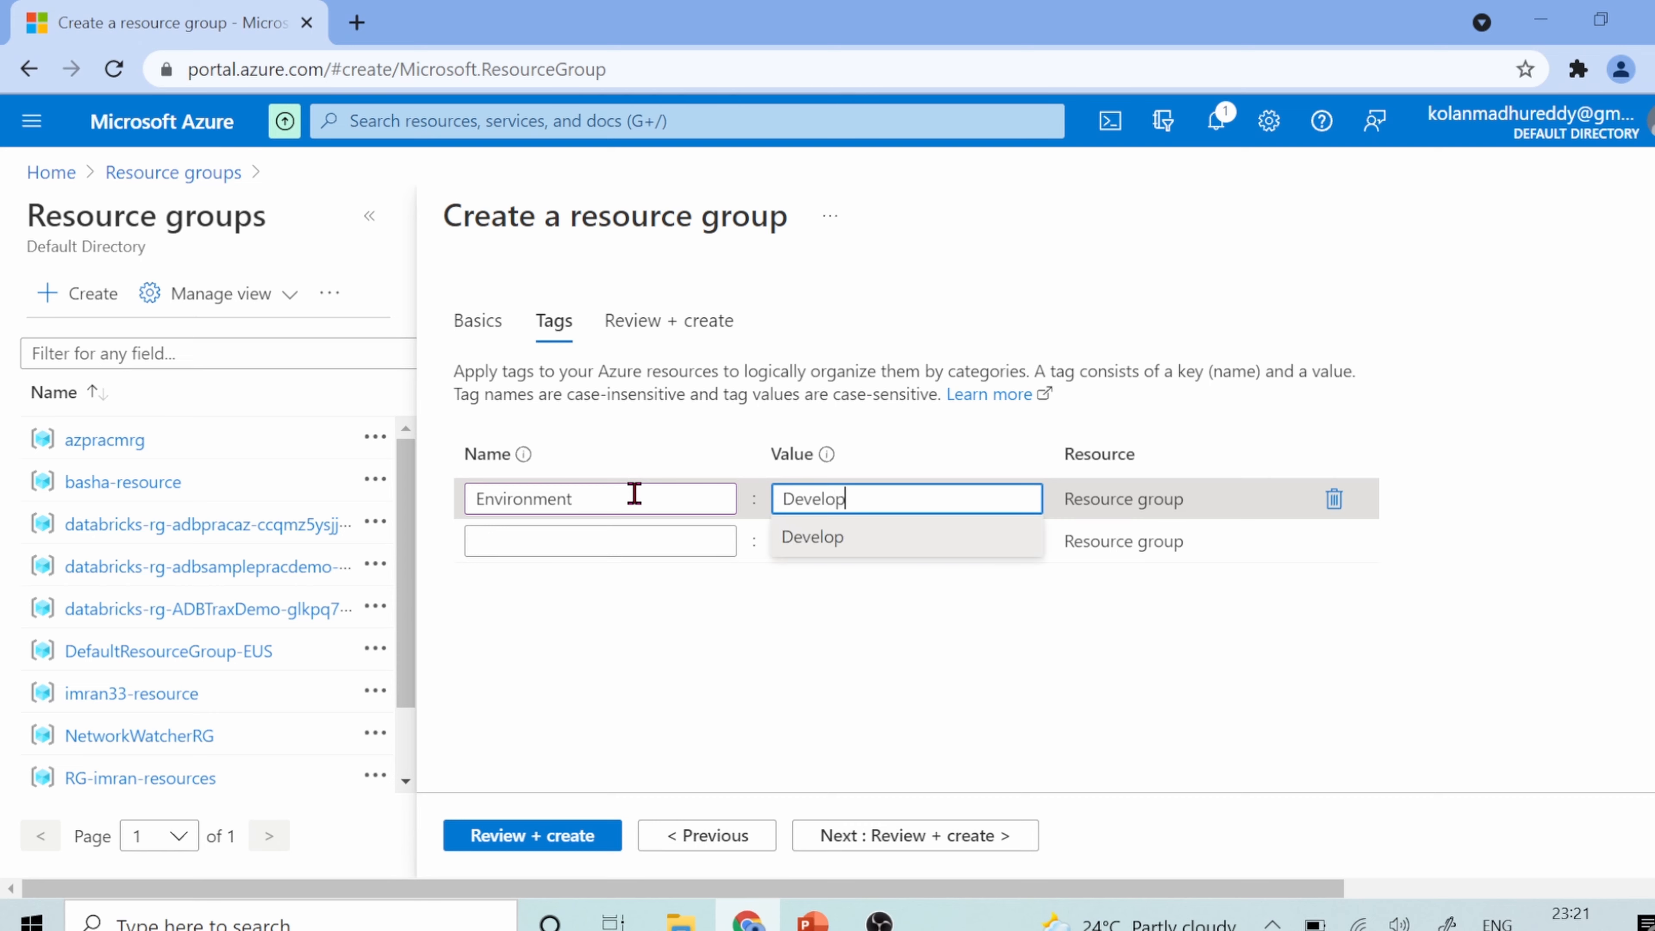
{"action": "type", "text": "mentSystem"}
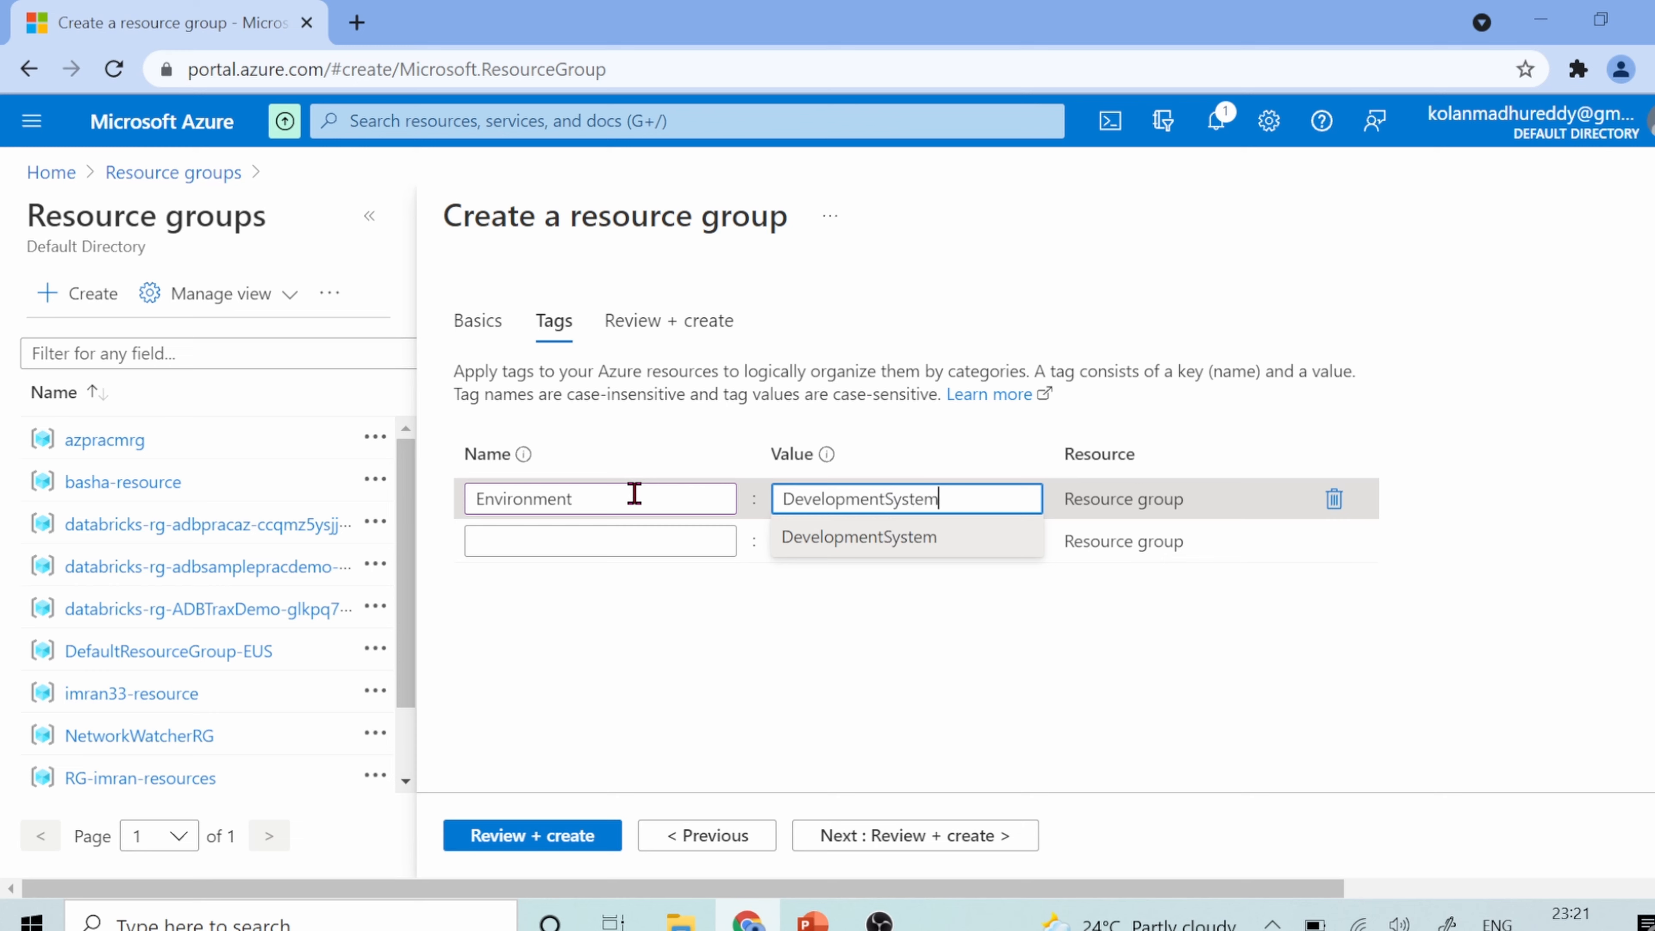
{"action": "left_click", "coordinate": [1465, 471]}
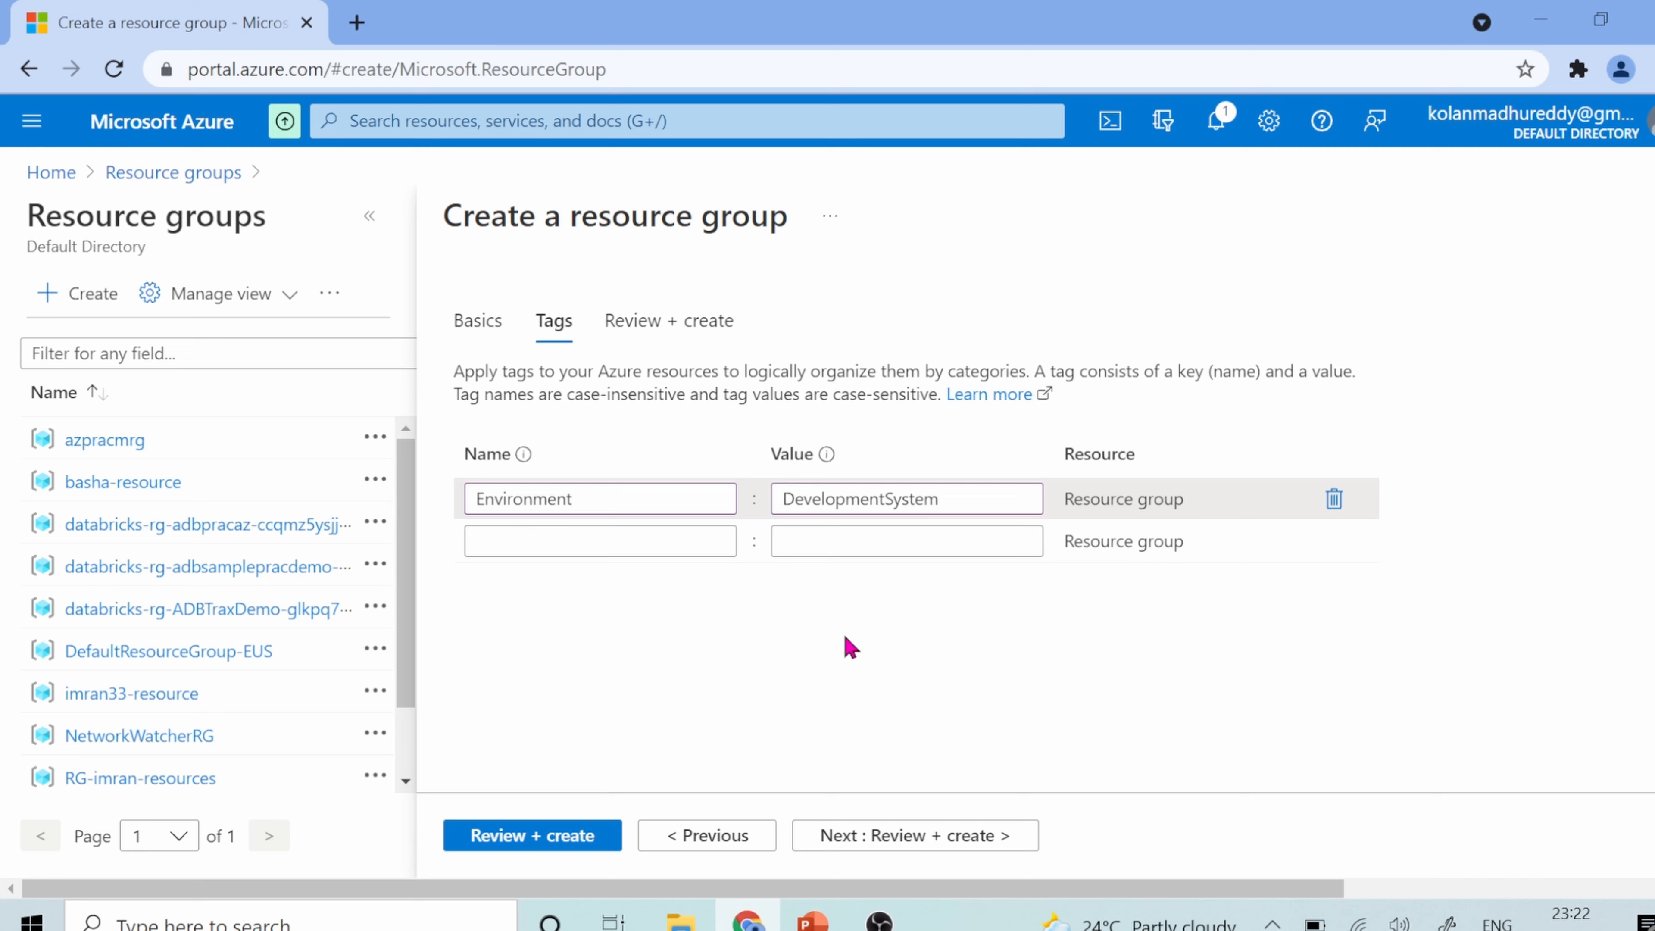
Step: Review the validation status and settings of the resource group, and create it
{"action": "left_click", "coordinate": [919, 837]}
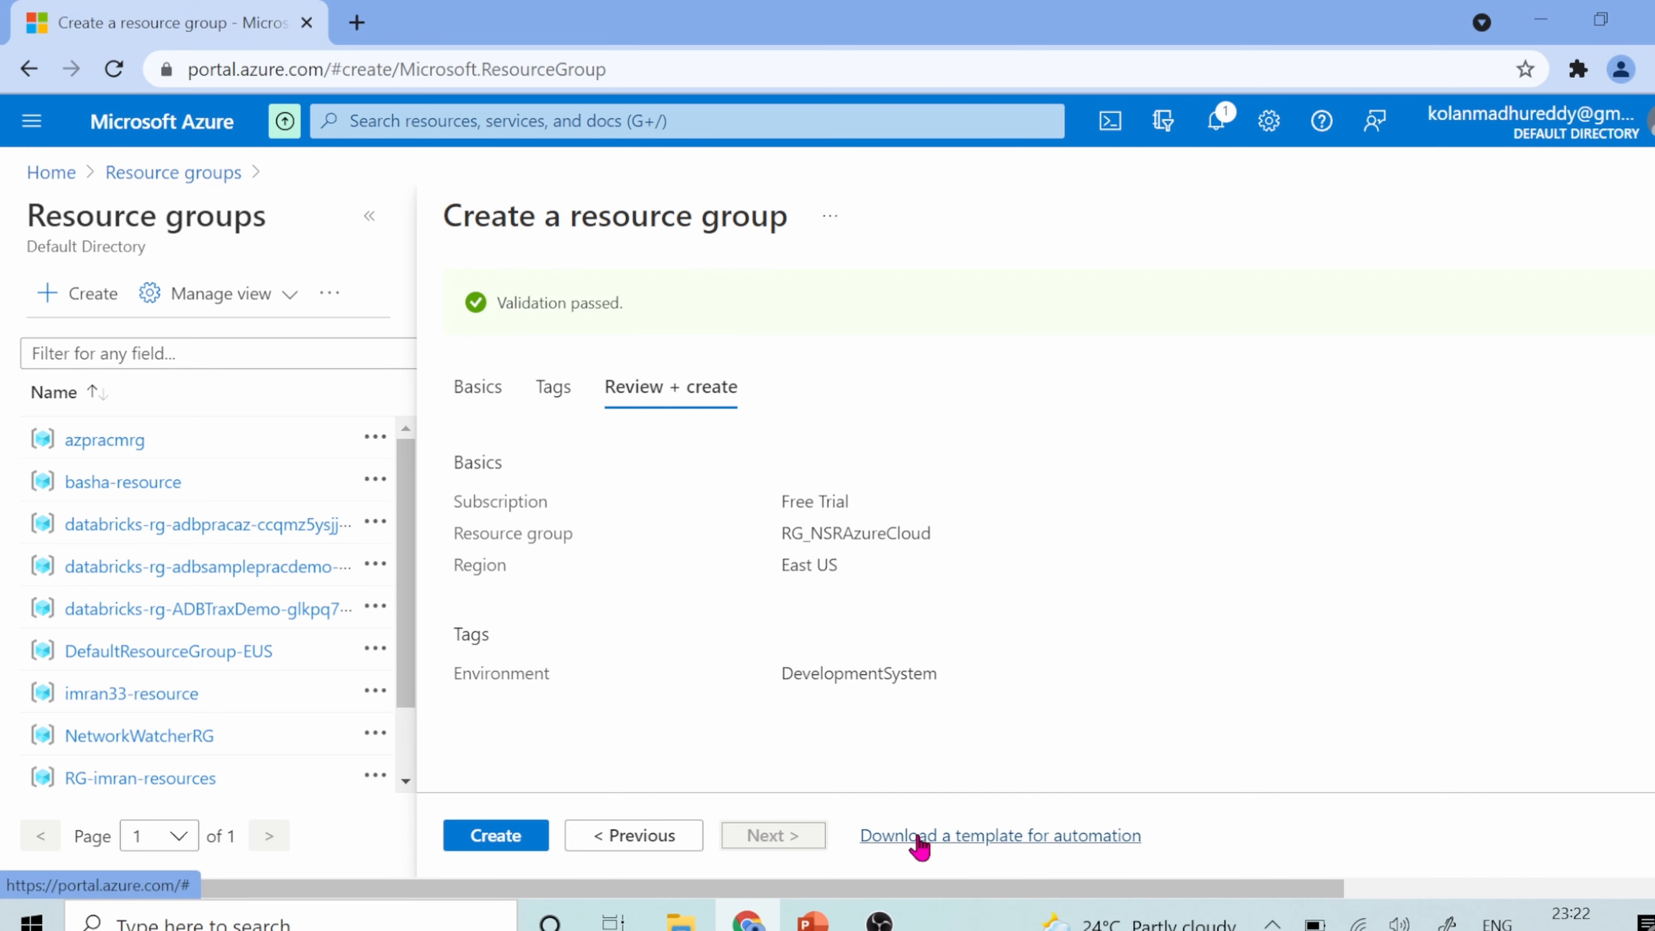
{"action": "triple_click", "coordinate": [528, 302]}
{"action": "left_click", "coordinate": [660, 326]}
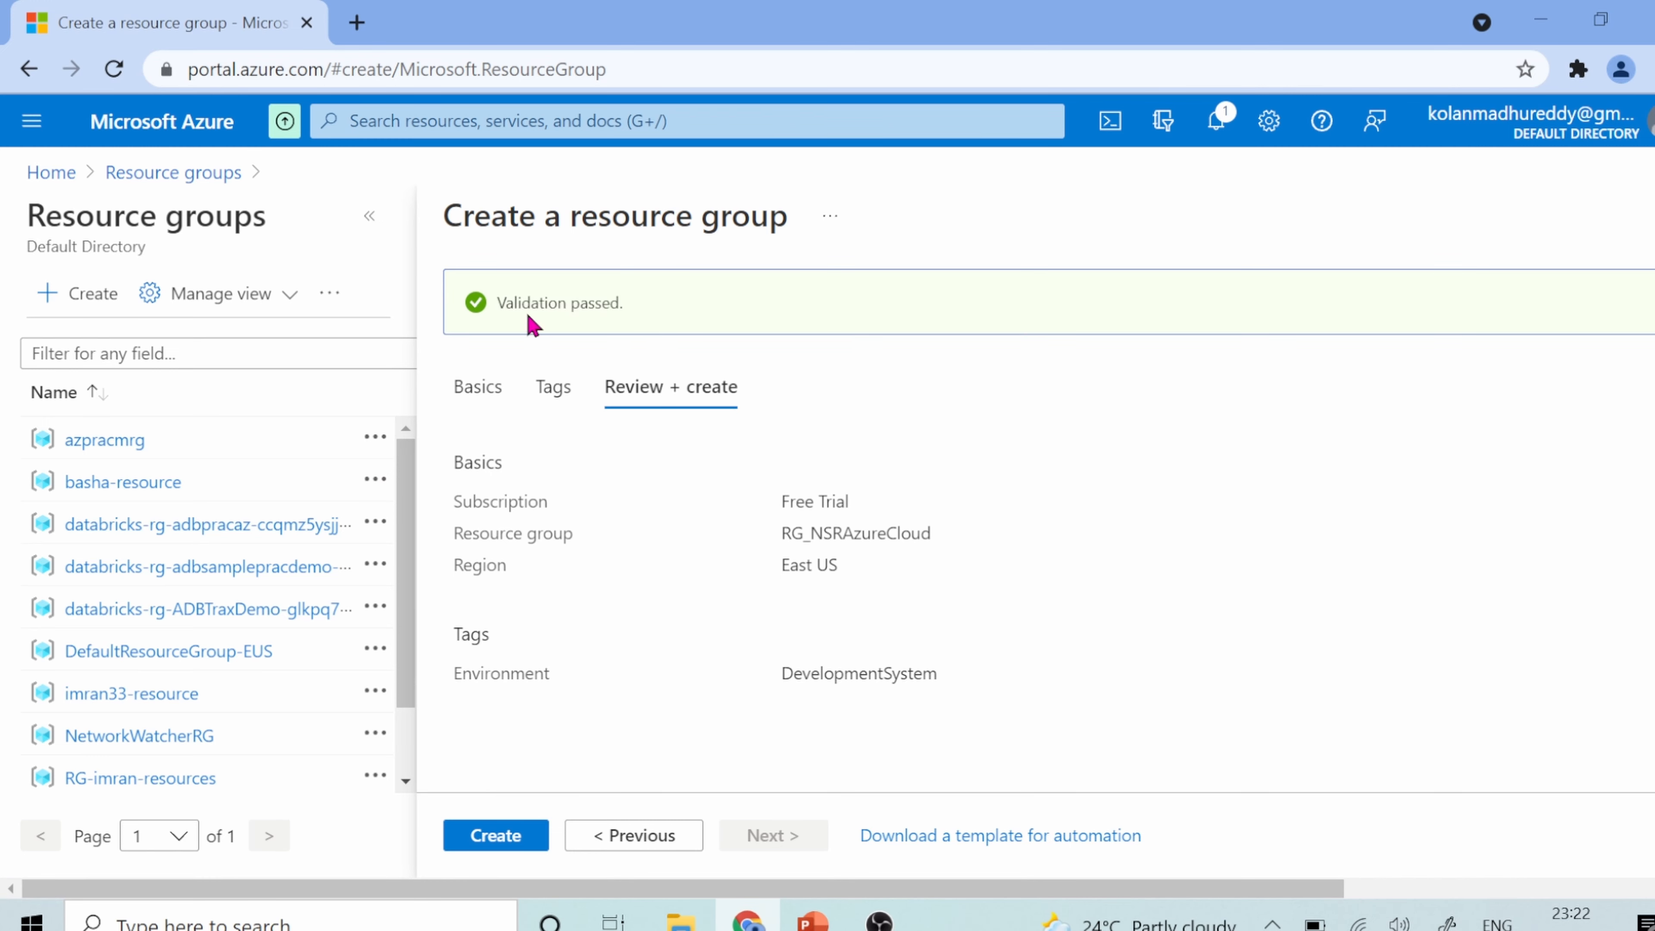
{"action": "left_click_drag", "start_coordinate": [499, 302], "coordinate": [624, 304]}
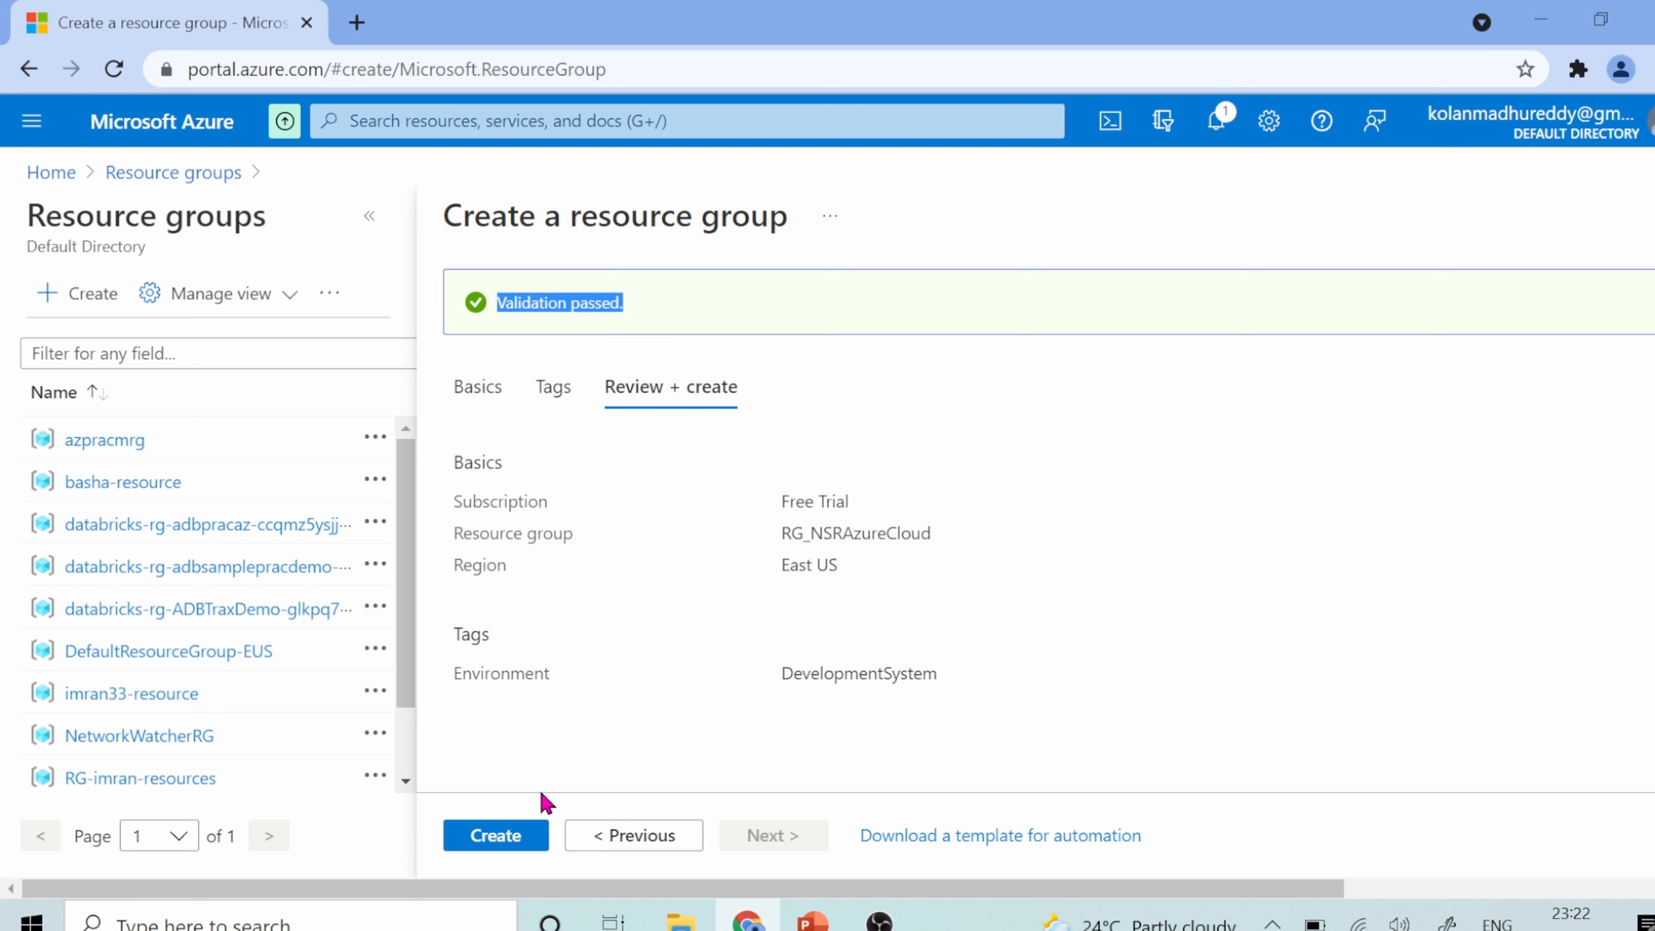
{"action": "left_click", "coordinate": [511, 840]}
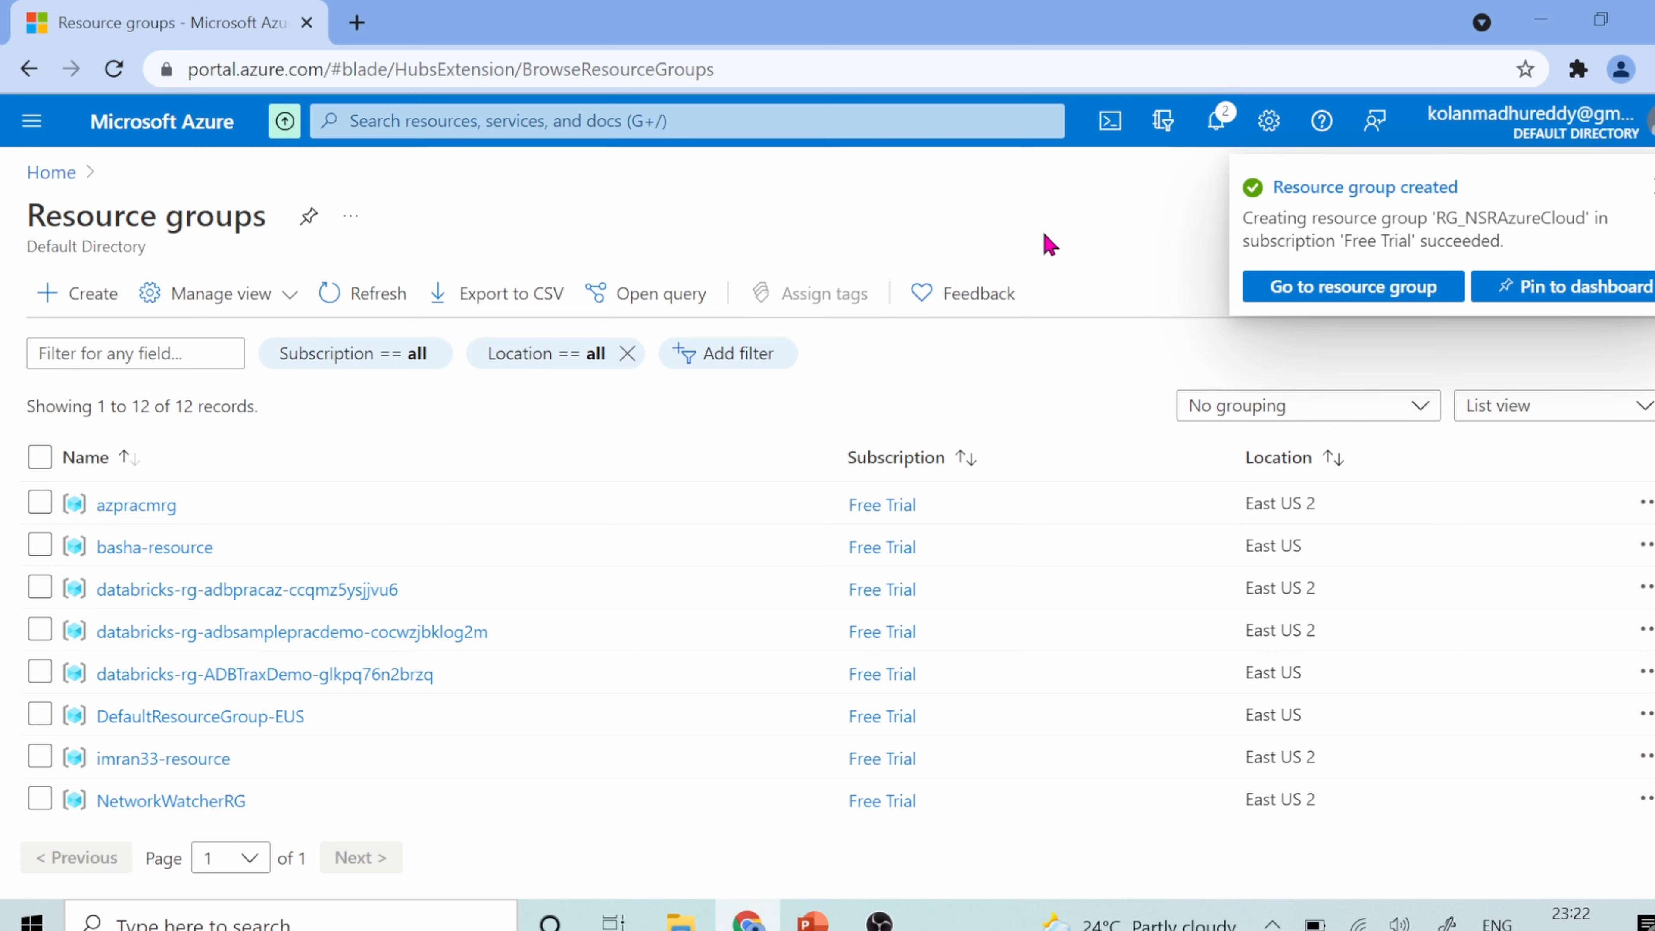
Step: Open the newly created resource group's overview and check the portal notifications about its creation
{"action": "left_click", "coordinate": [1371, 302]}
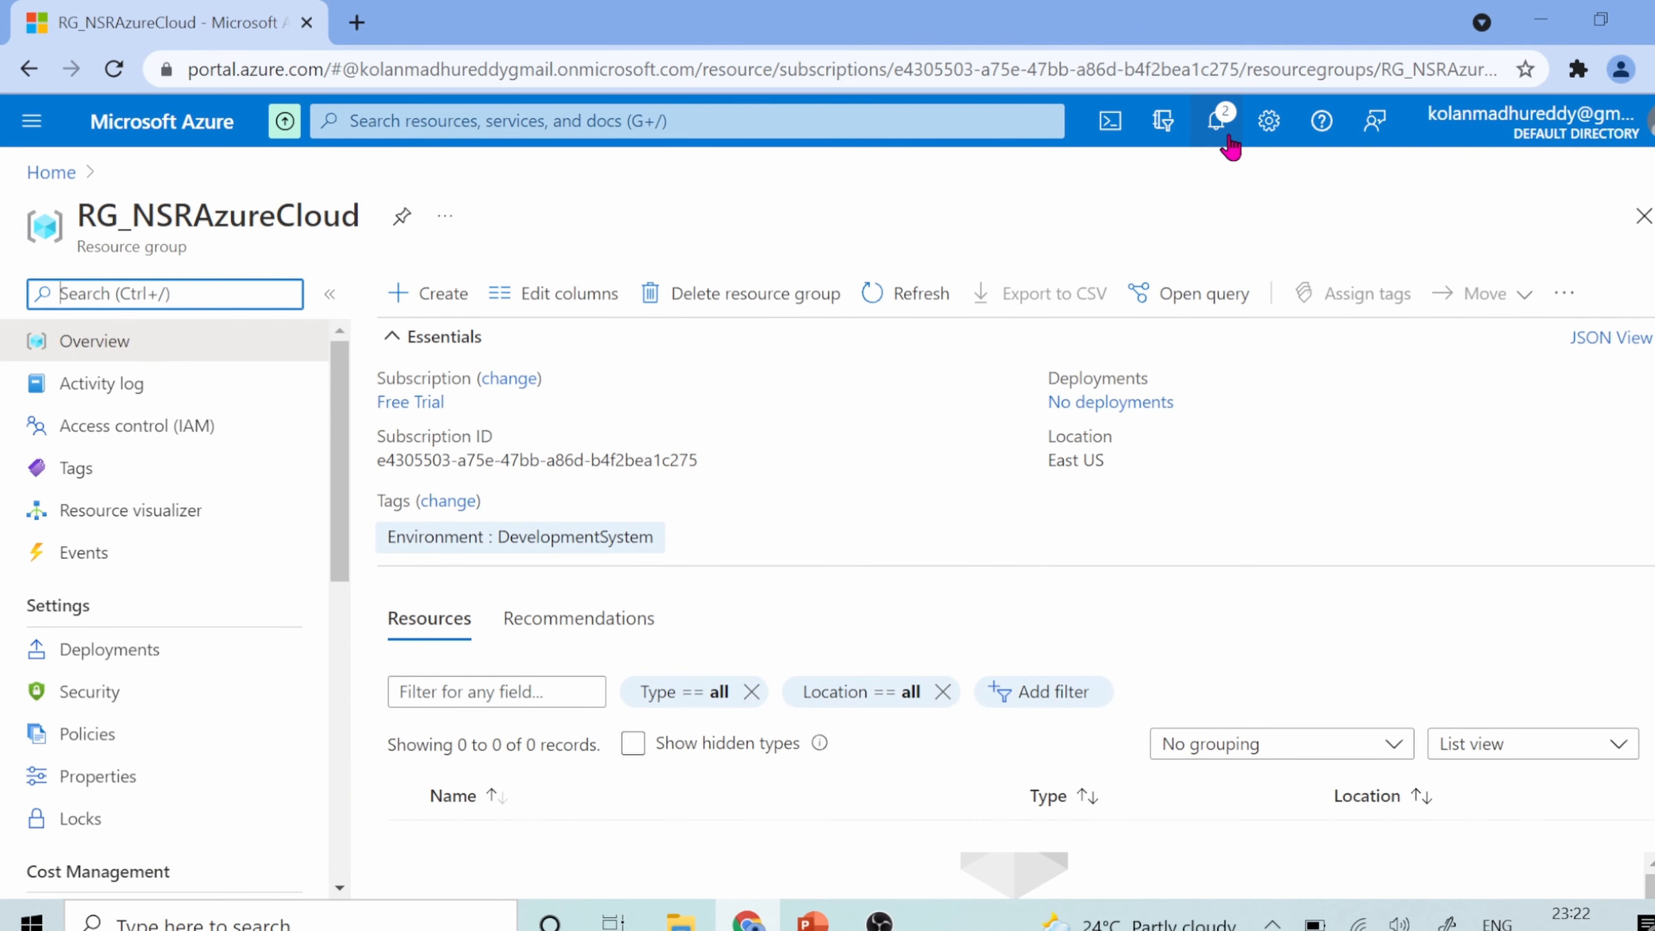
{"action": "left_click", "coordinate": [1216, 121]}
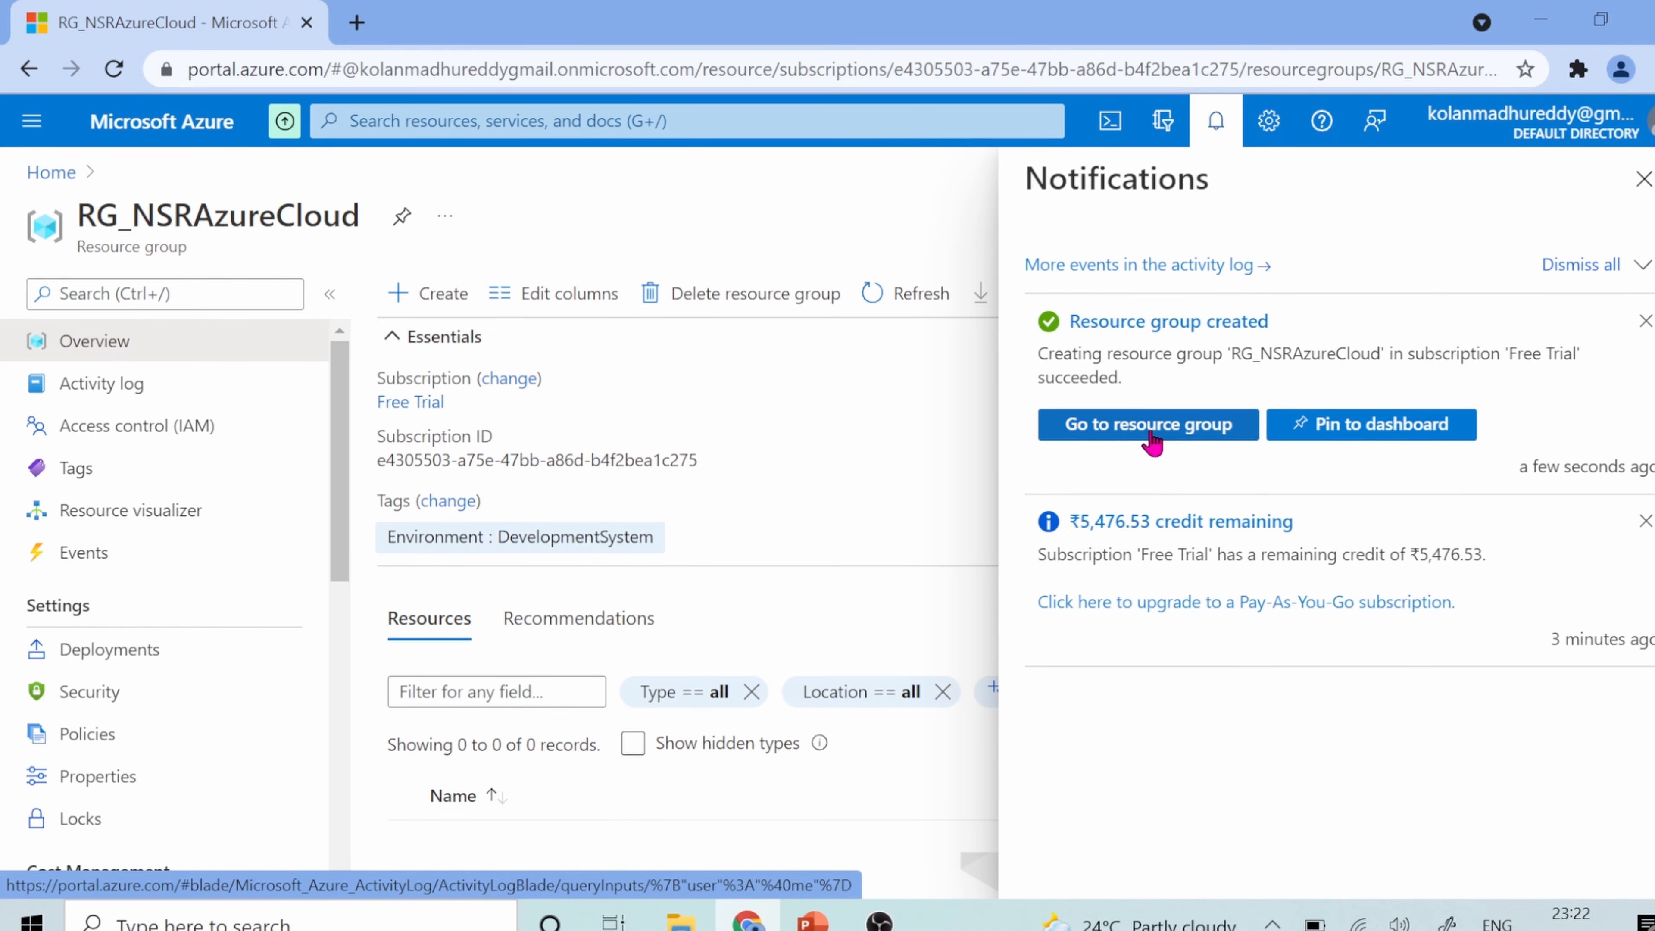
{"action": "left_click", "coordinate": [1642, 184]}
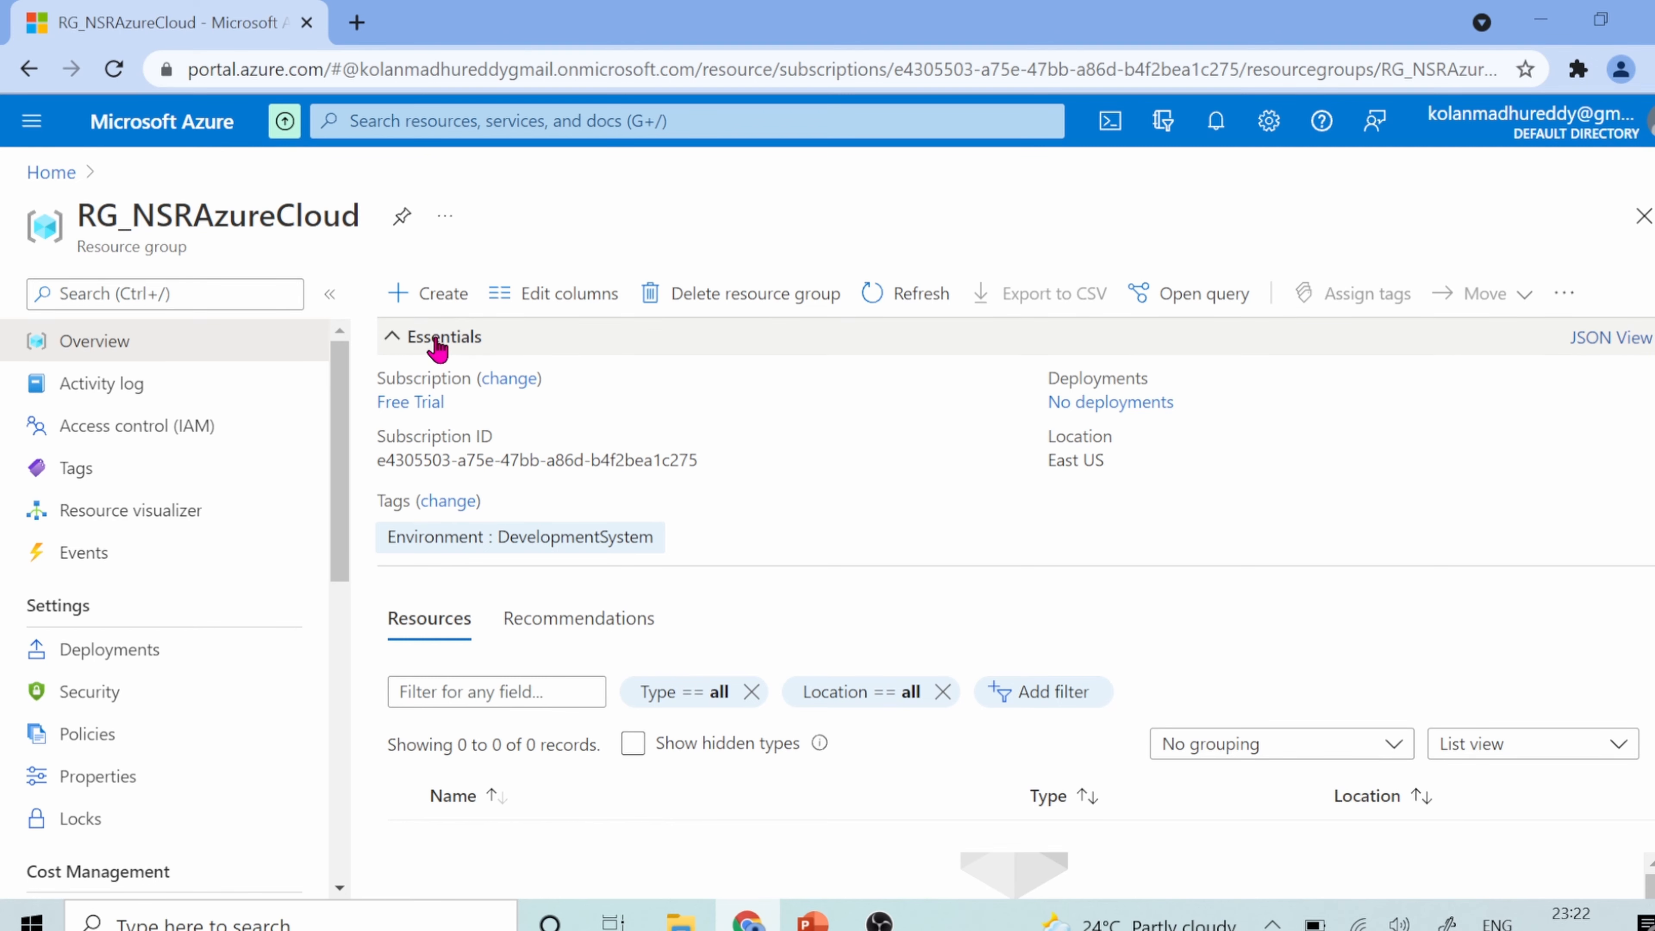
{"action": "double_click", "coordinate": [273, 221]}
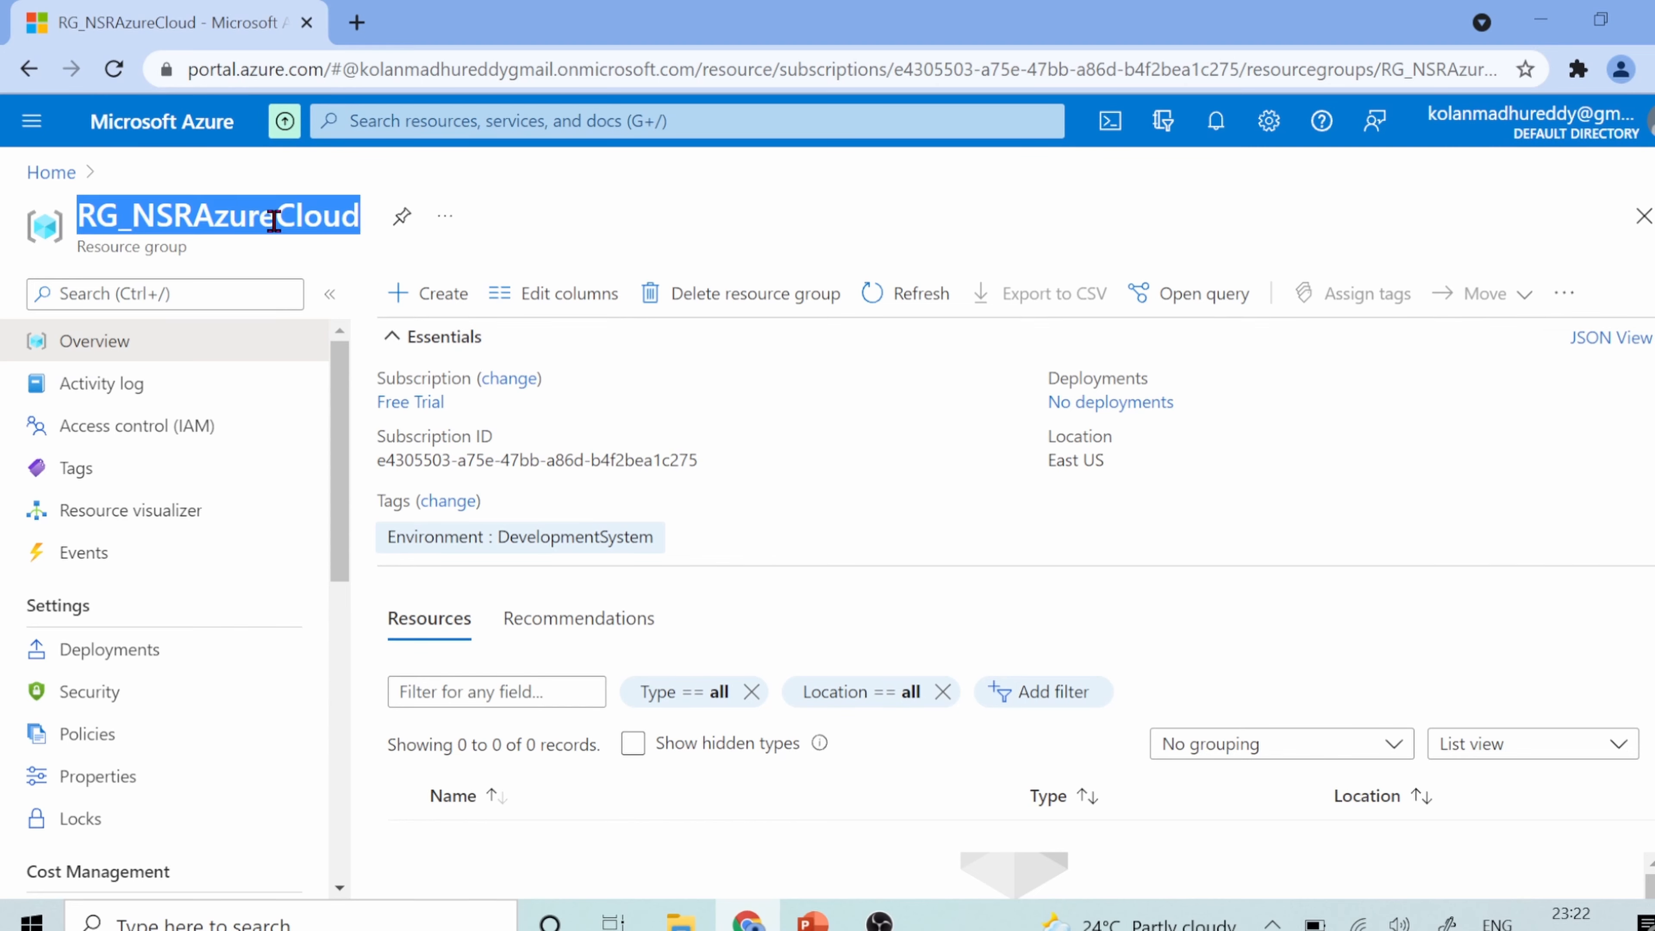